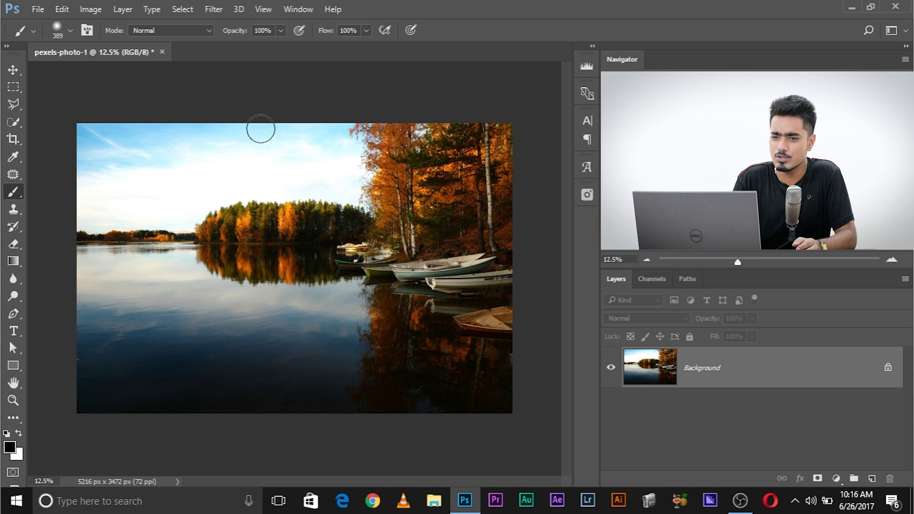
Step: Open Apply Image with pexels-photo-1 as the source, Background as the layer and Red as the channel
click(92, 8)
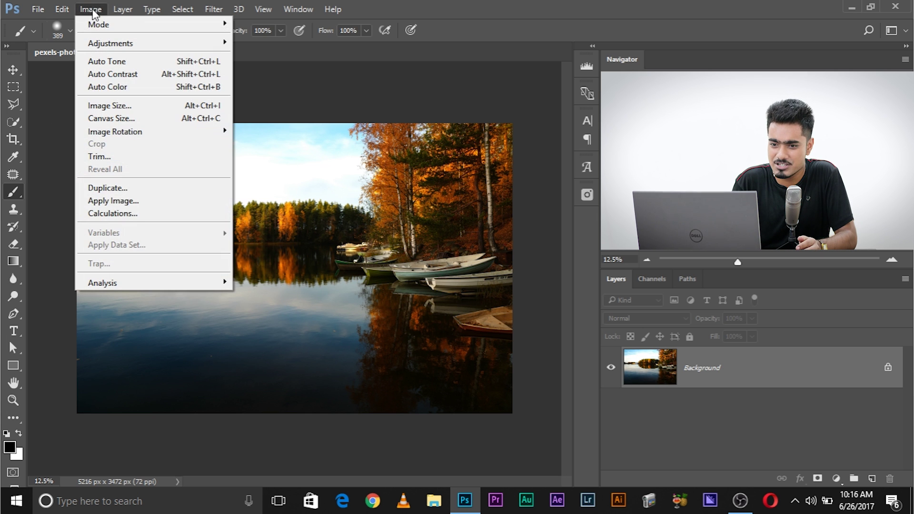
click(151, 202)
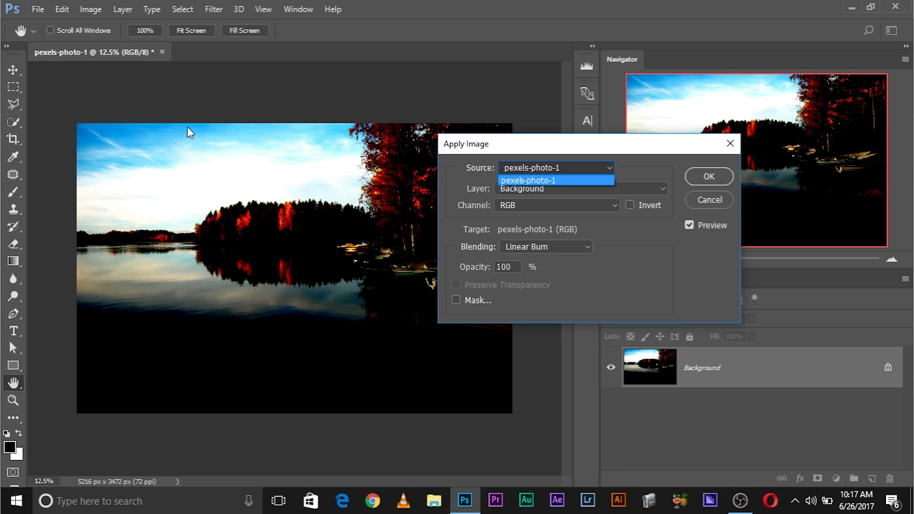
click(546, 180)
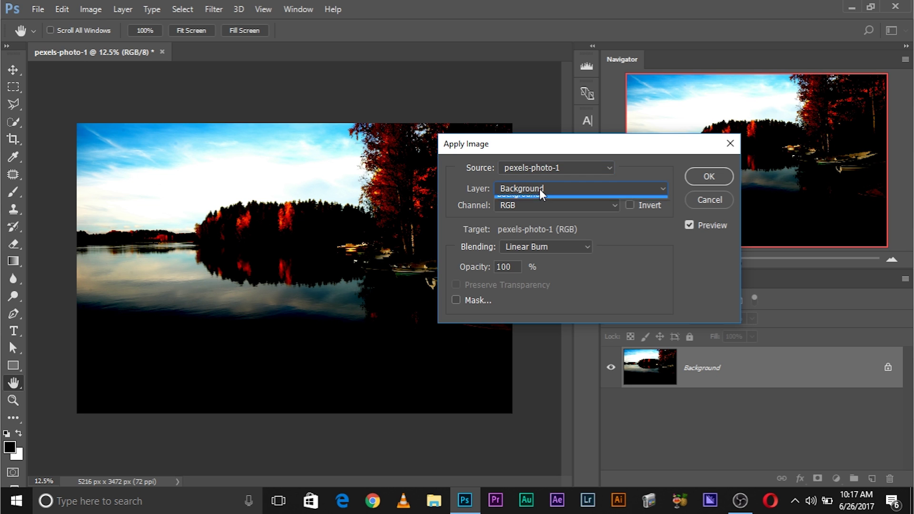
click(539, 190)
click(541, 200)
click(538, 190)
click(538, 201)
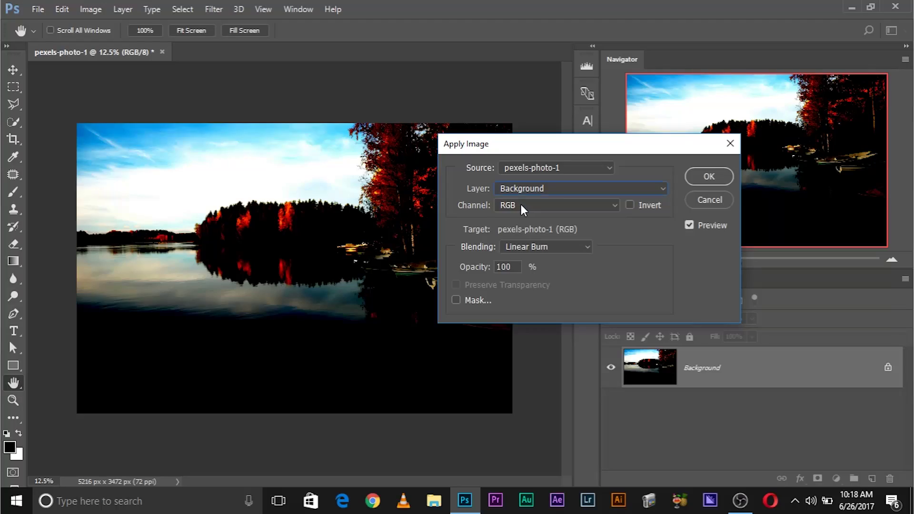
click(521, 204)
click(521, 227)
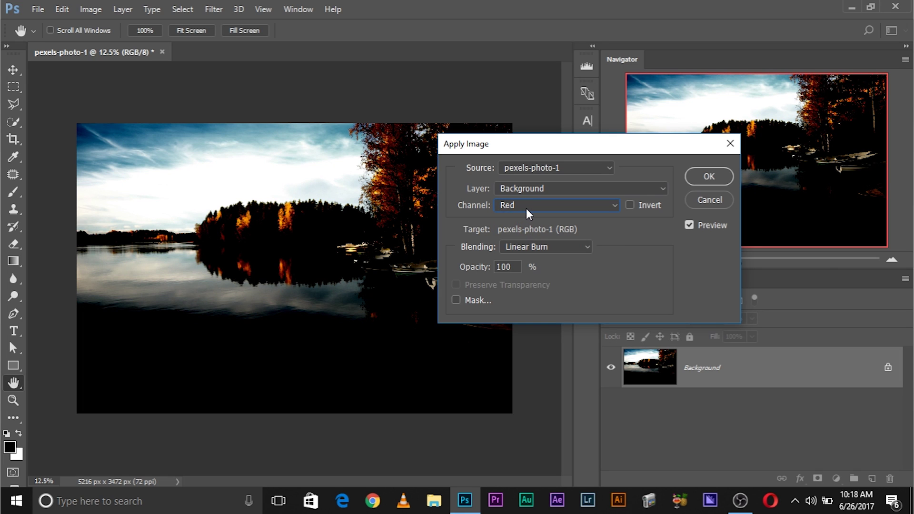
Step: Try the Multiply, Darken, Overlay and Soft Light blending modes in Apply Image, and settle on Multiply
click(536, 242)
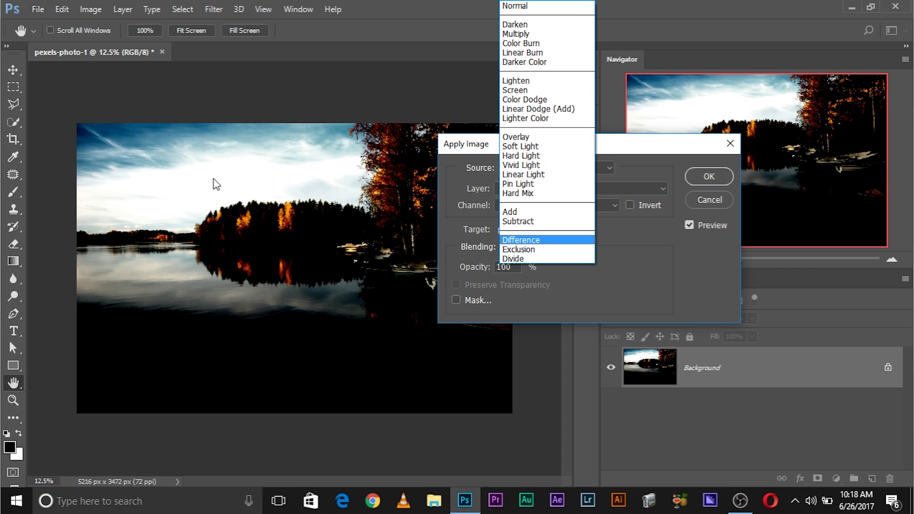
click(516, 33)
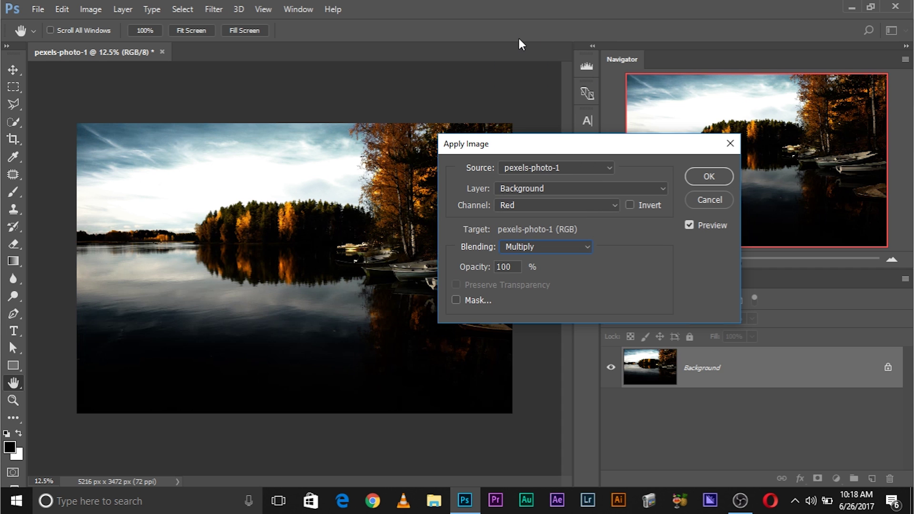
click(539, 246)
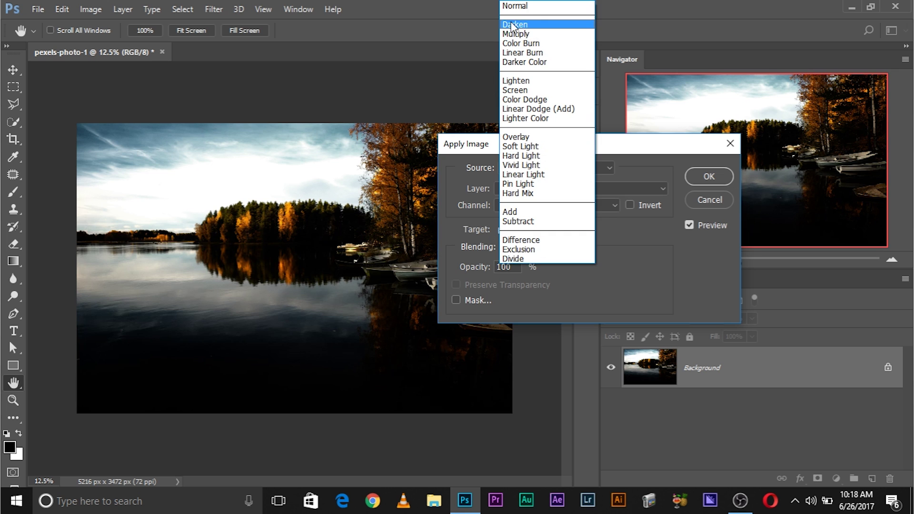
click(511, 22)
click(540, 245)
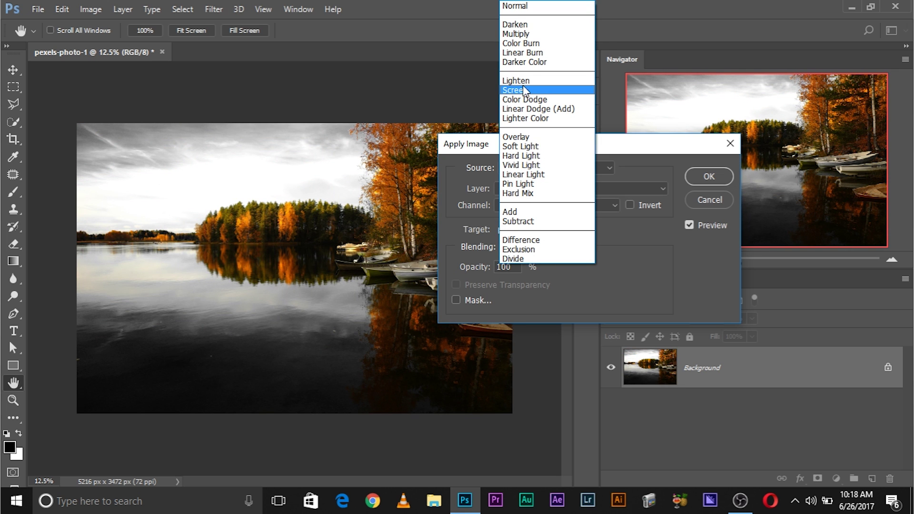
click(535, 140)
click(519, 247)
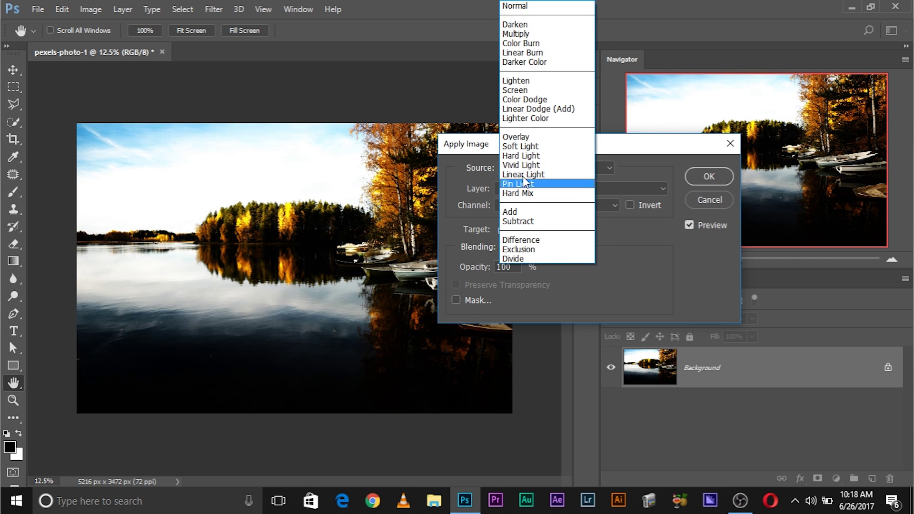
click(525, 153)
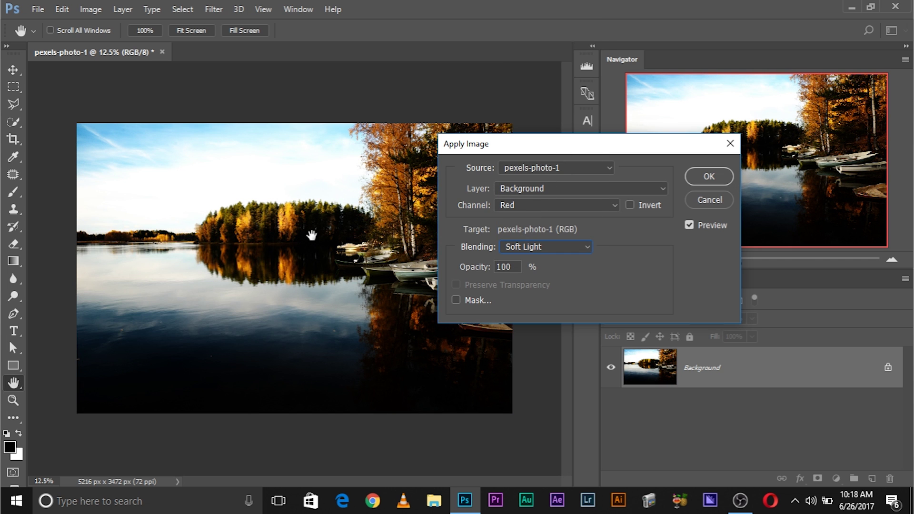
click(510, 246)
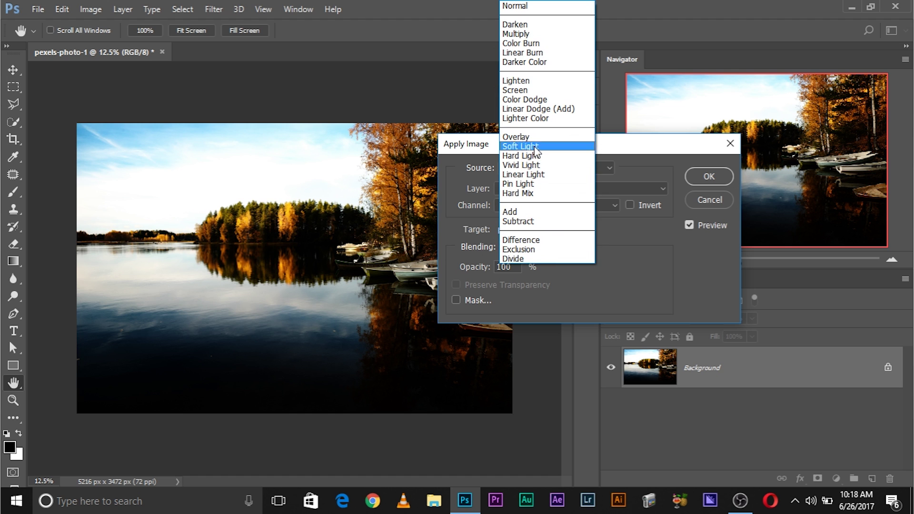
click(524, 34)
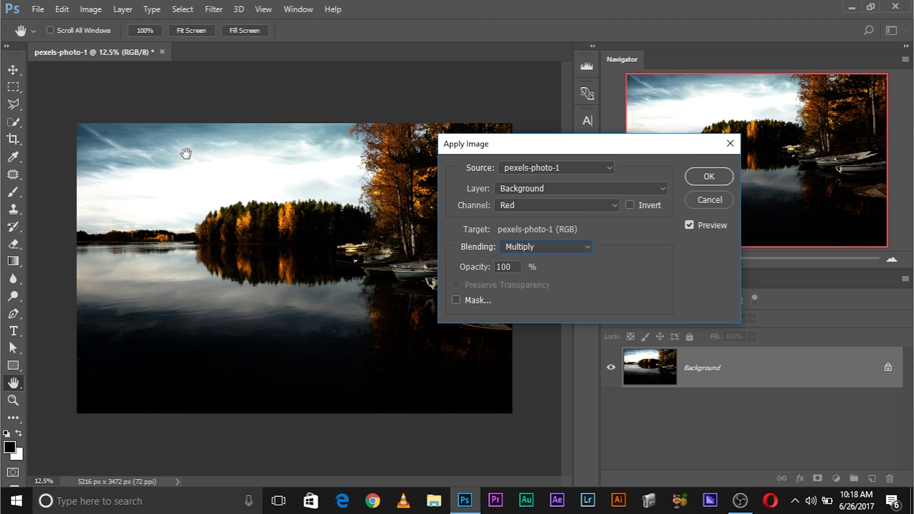
Step: Try Blue and Green as the source channel in Apply Image, and return the channel to Red
click(542, 205)
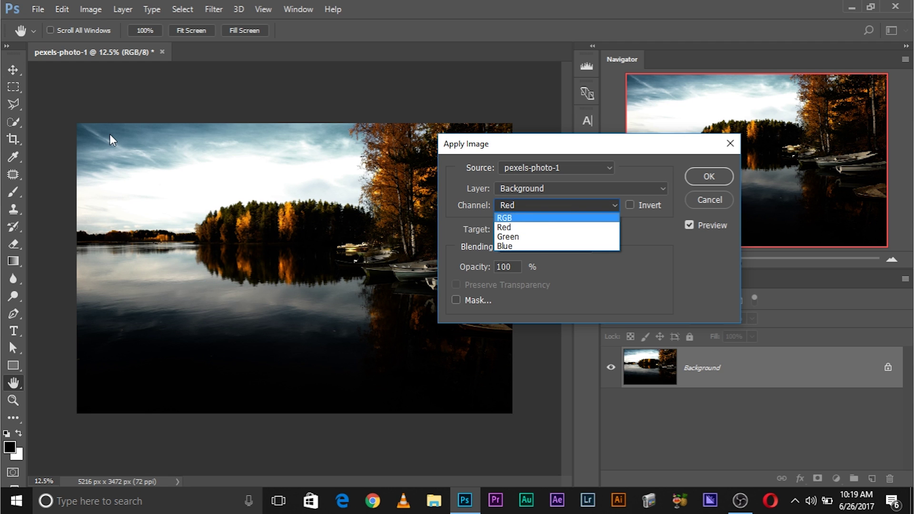
click(518, 244)
click(518, 205)
click(519, 236)
click(523, 205)
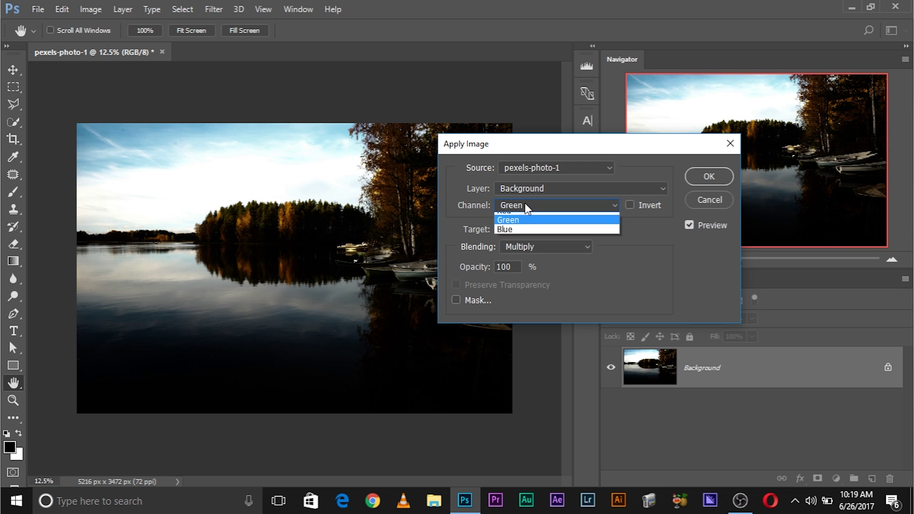
click(524, 228)
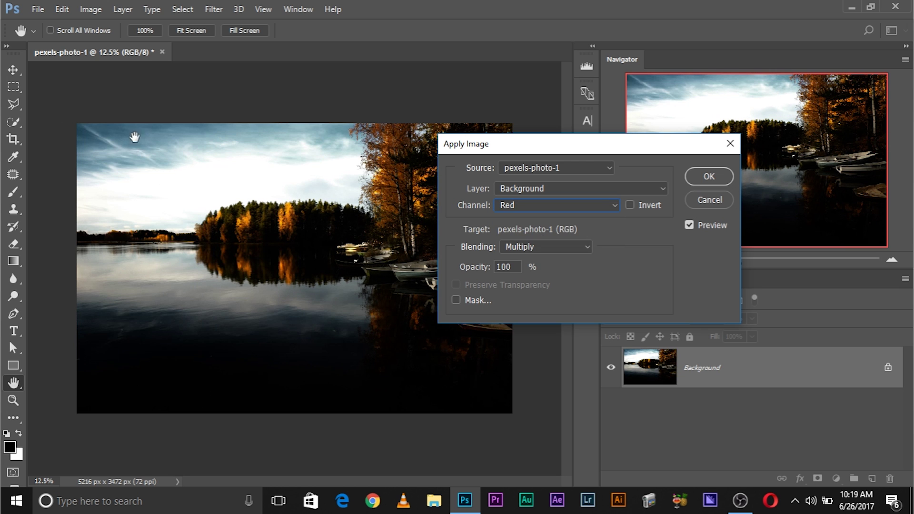
Step: Move the Apply Image dialog off the photo and compare the photo with the preview off and on
drag(518, 148, 612, 161)
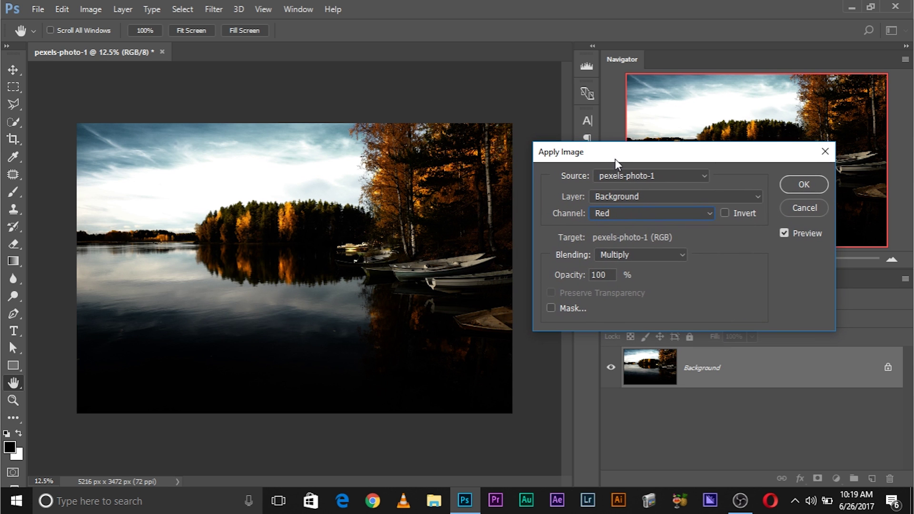
click(783, 232)
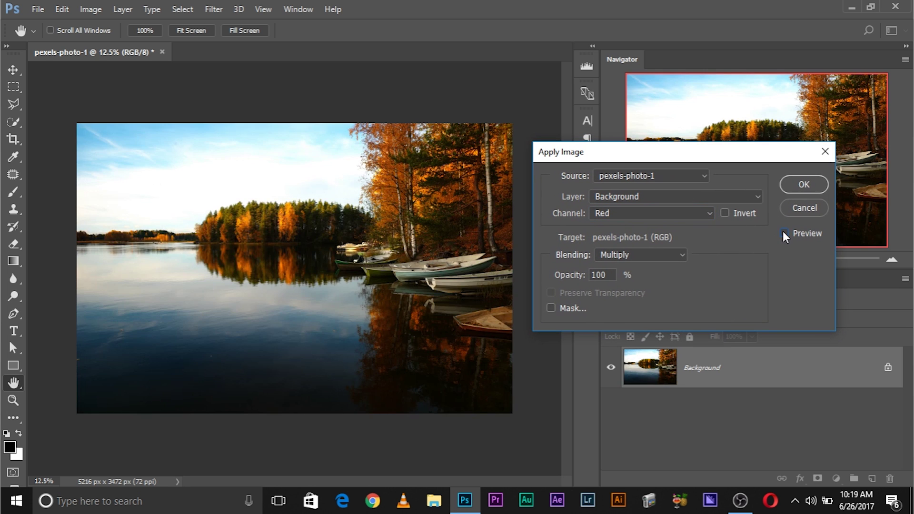
click(784, 233)
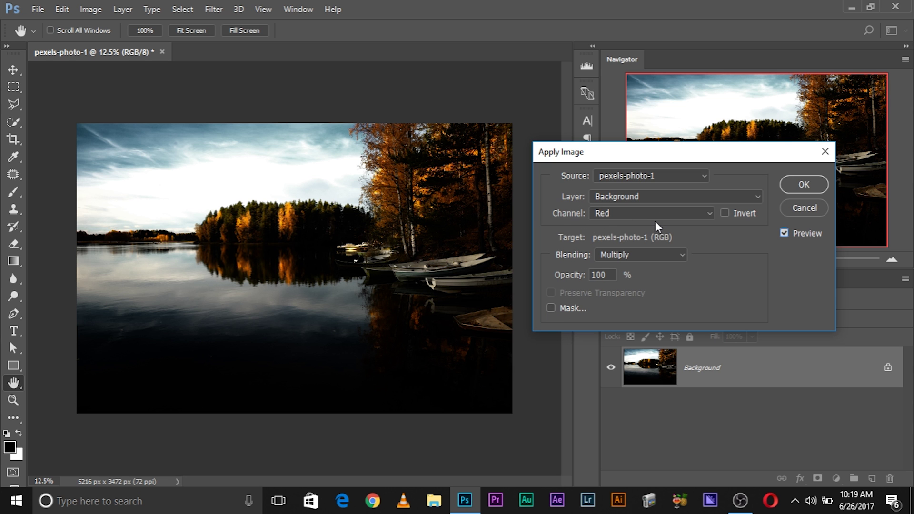
Step: Enable the mask in Apply Image, try the Green, Blue and Red mask channels, and settle on Blue
click(550, 308)
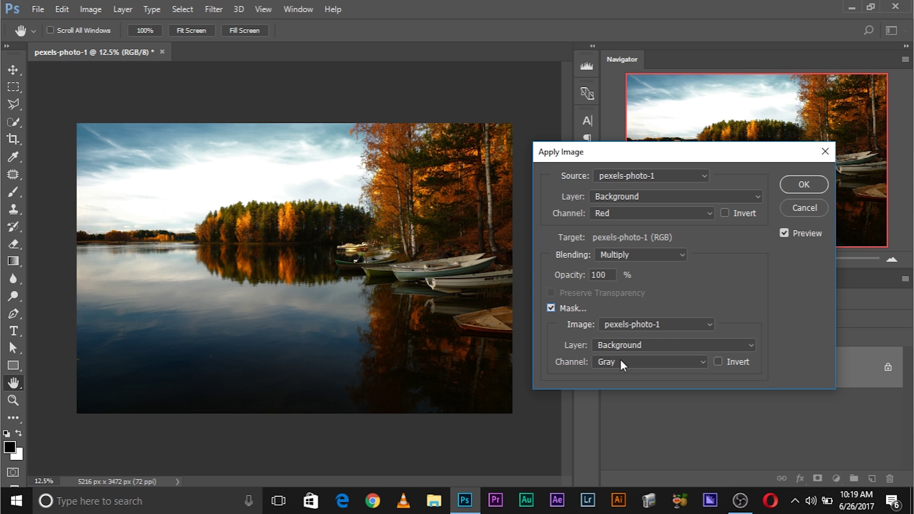
click(613, 362)
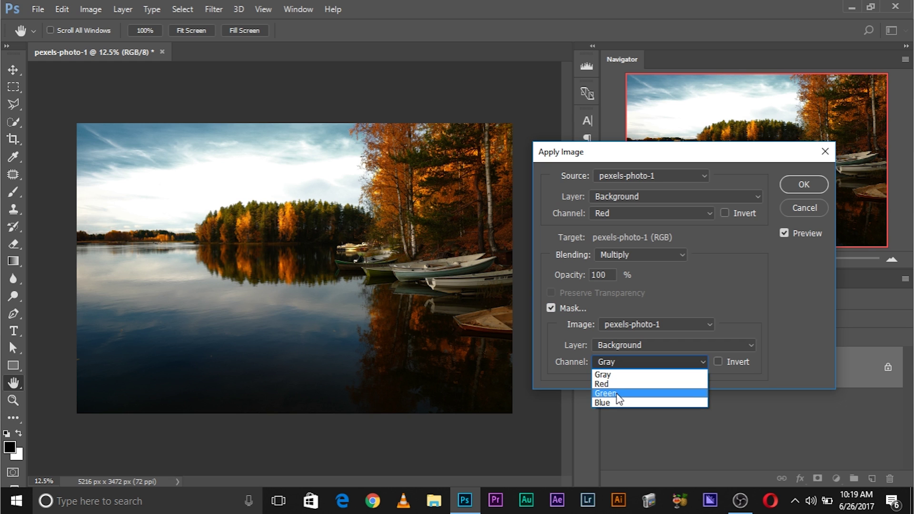
click(616, 393)
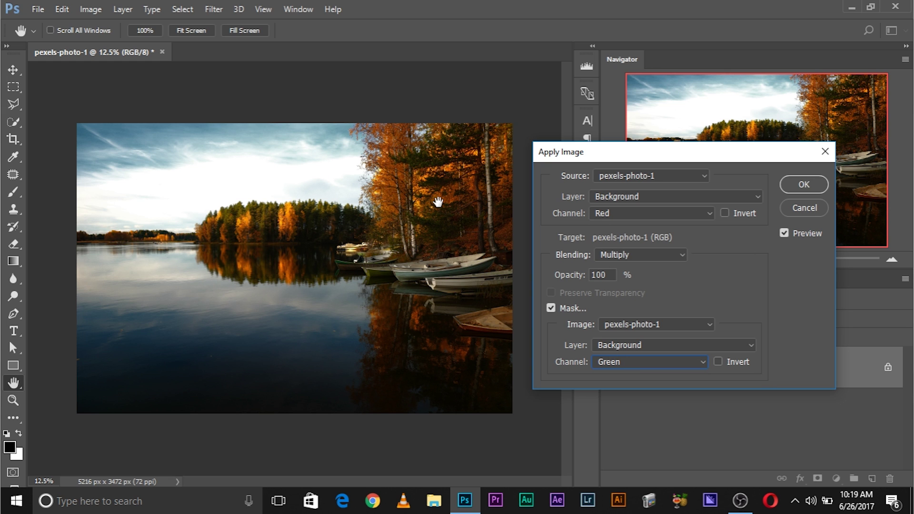
click(660, 369)
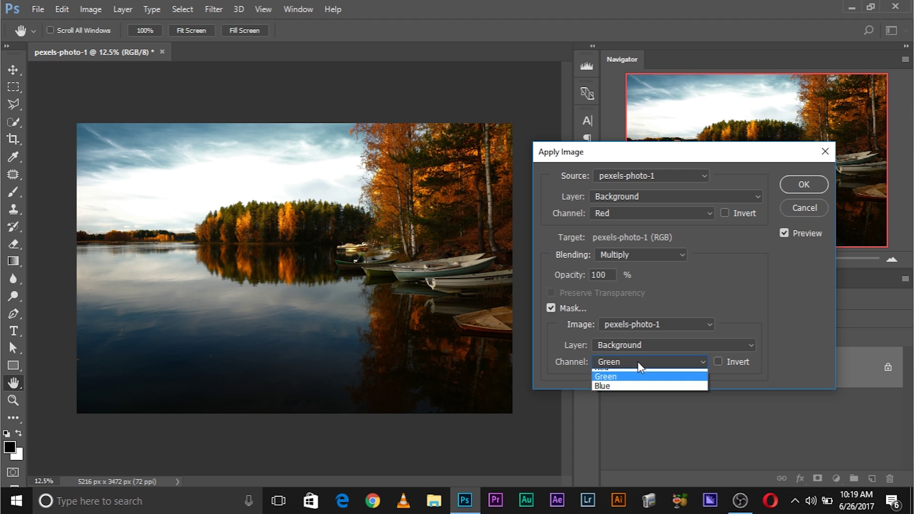
click(627, 402)
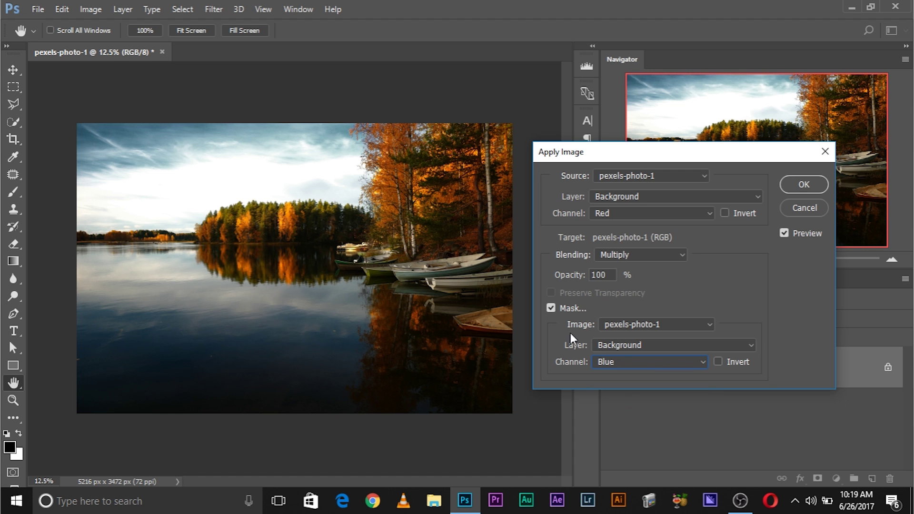
click(627, 362)
click(623, 381)
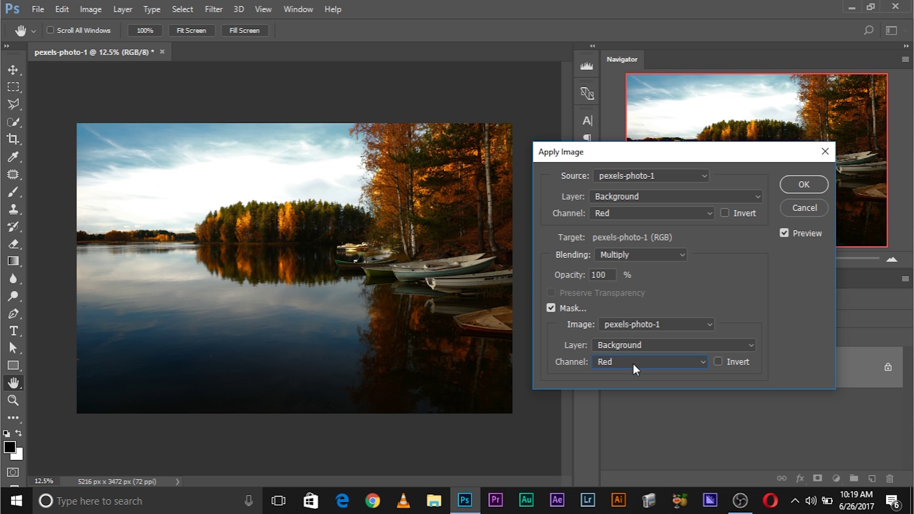
click(633, 365)
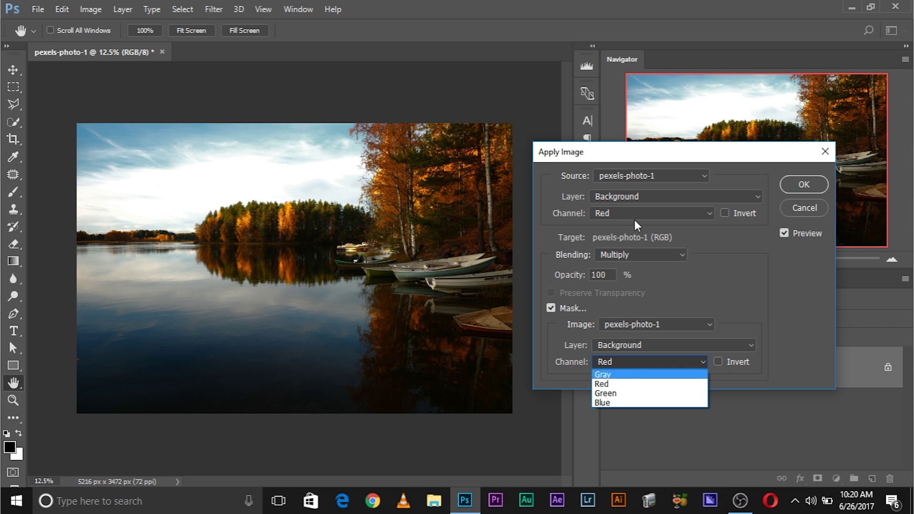
click(624, 402)
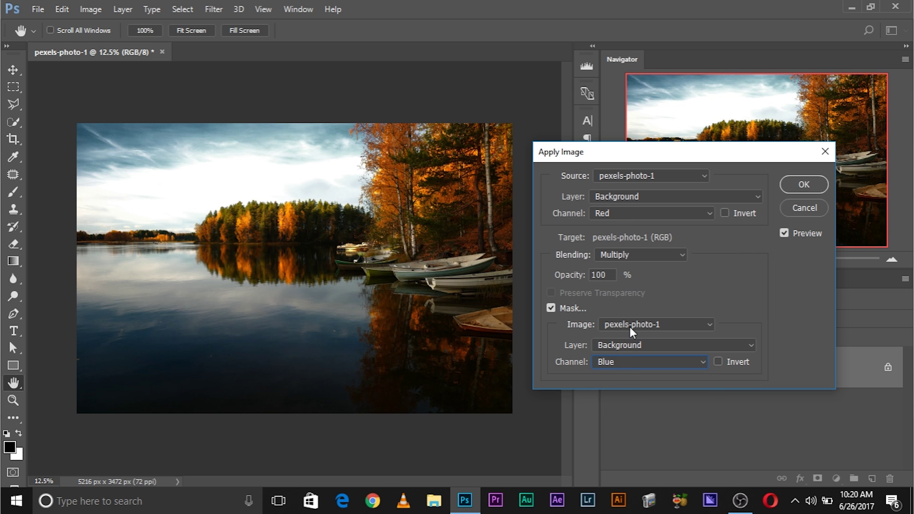
Step: Compare the photo with the preview off and on, and apply the Apply Image settings to the Background layer
click(785, 234)
click(785, 233)
click(804, 184)
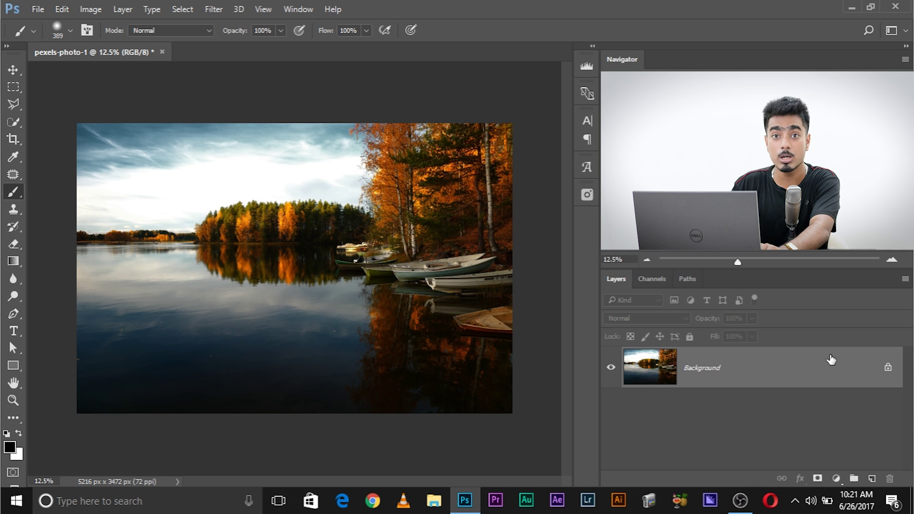
Step: Undo the Apply Image adjustment on the Background layer and duplicate that layer
drag(831, 360, 826, 351)
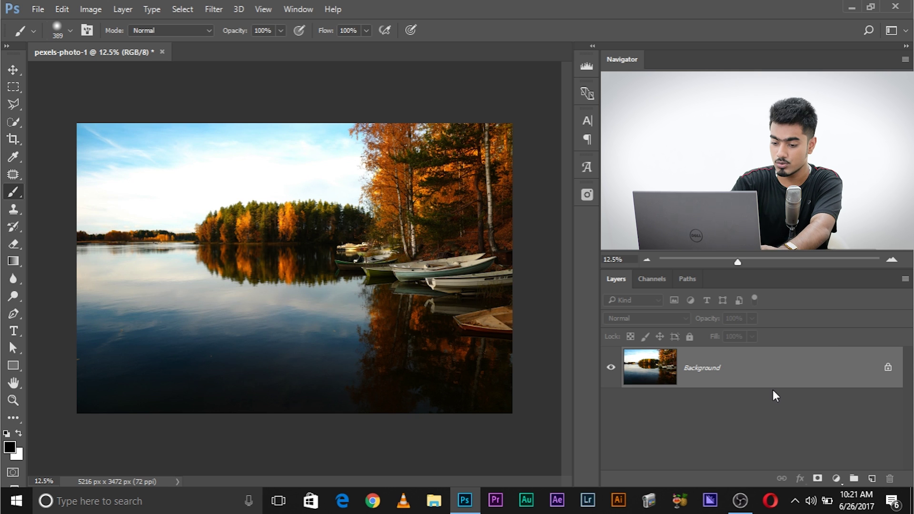
key(ctrl+j)
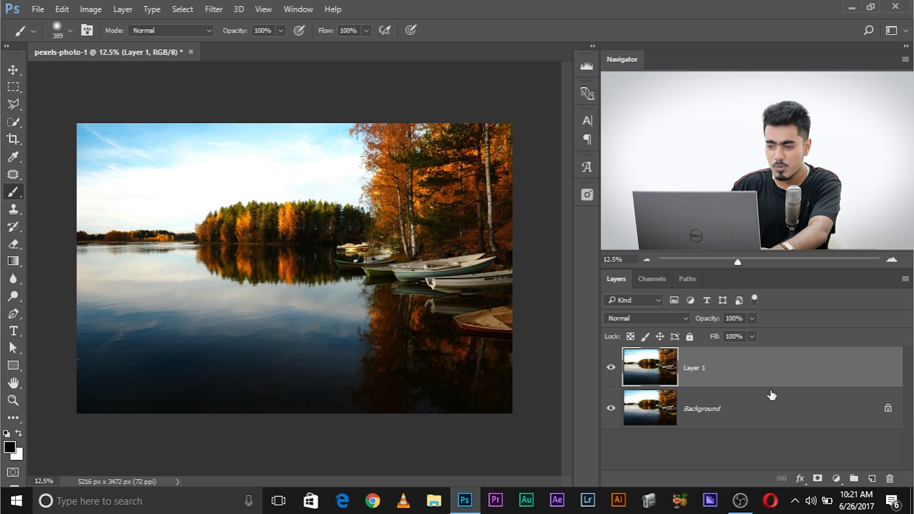
Step: Run Apply Image on the duplicate layer with the Background's Red channel, Multiply blending and 100% opacity, and compare the layer hidden and shown
click(91, 9)
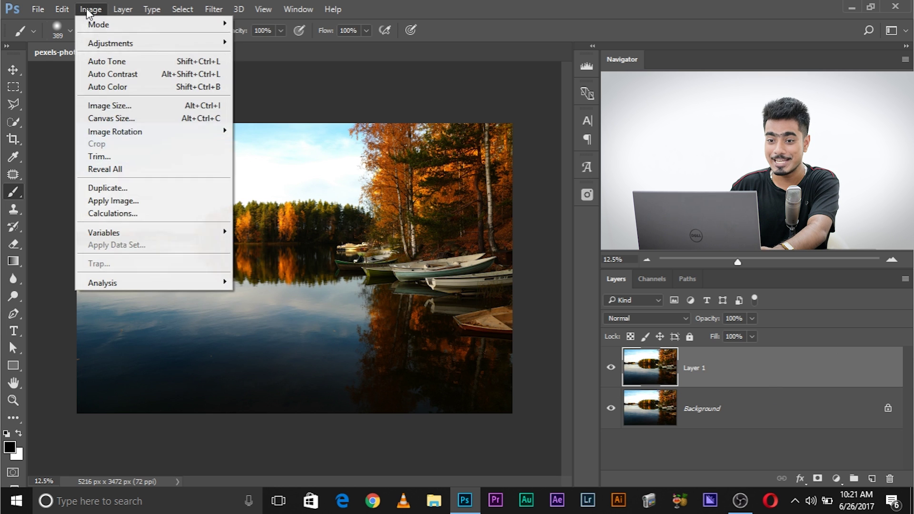
click(124, 201)
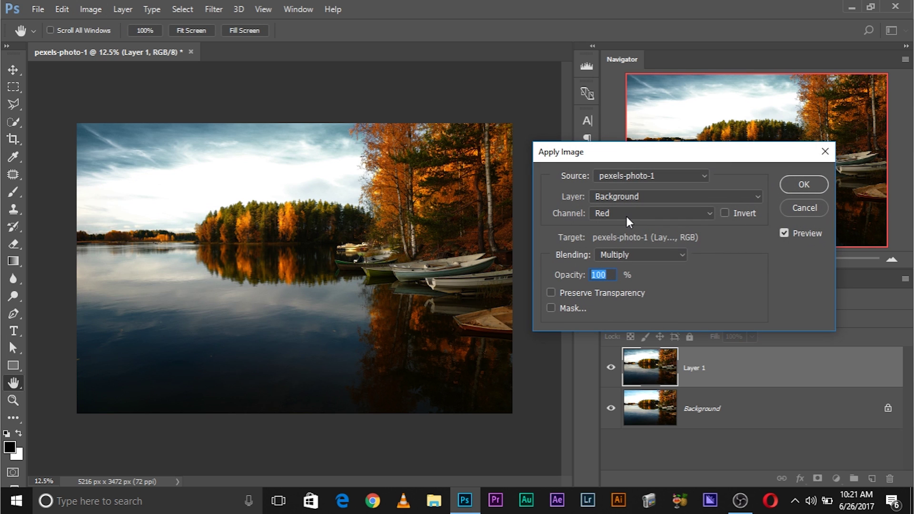
click(794, 184)
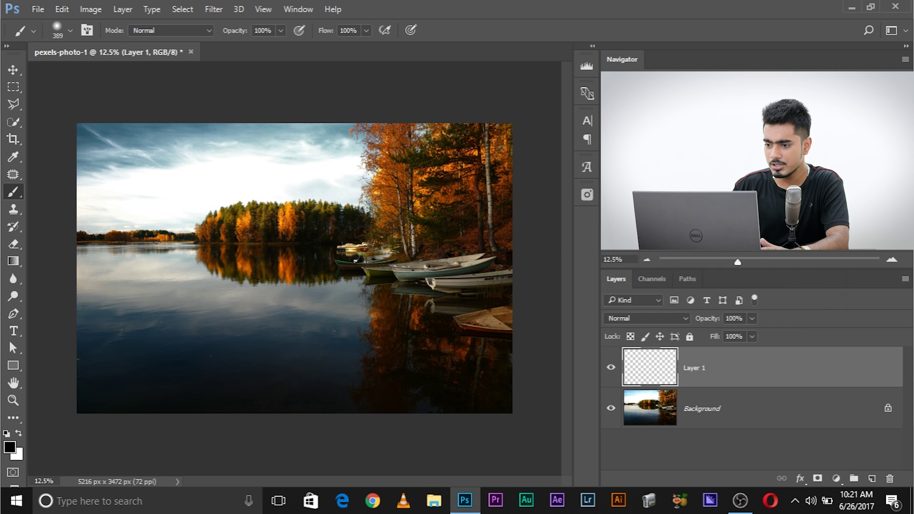
click(610, 368)
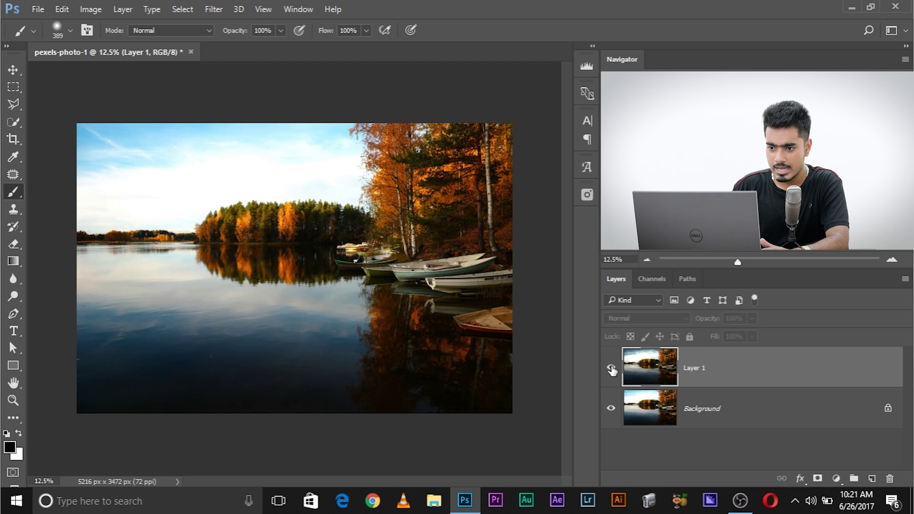
click(610, 368)
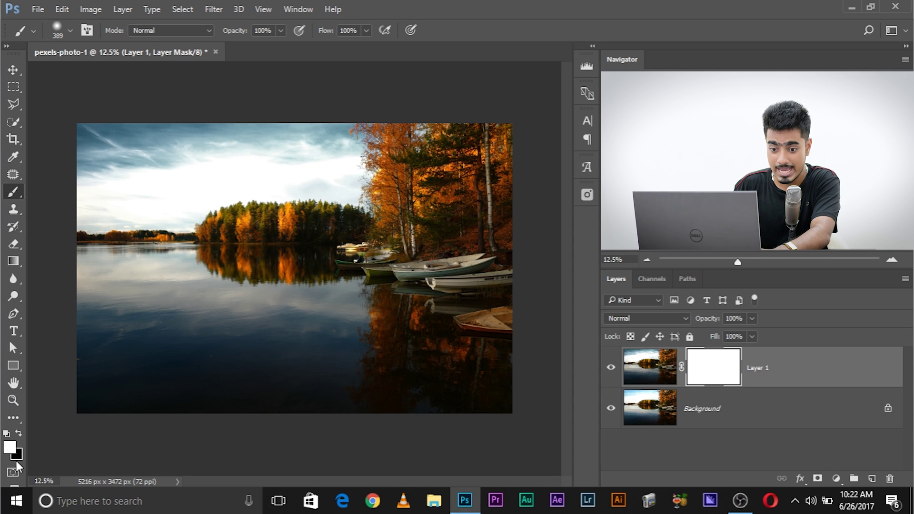
Step: Paint with black on Layer 1's mask over the distant trees and across the lake with a 517 px brush, and undo the last stroke
click(4, 433)
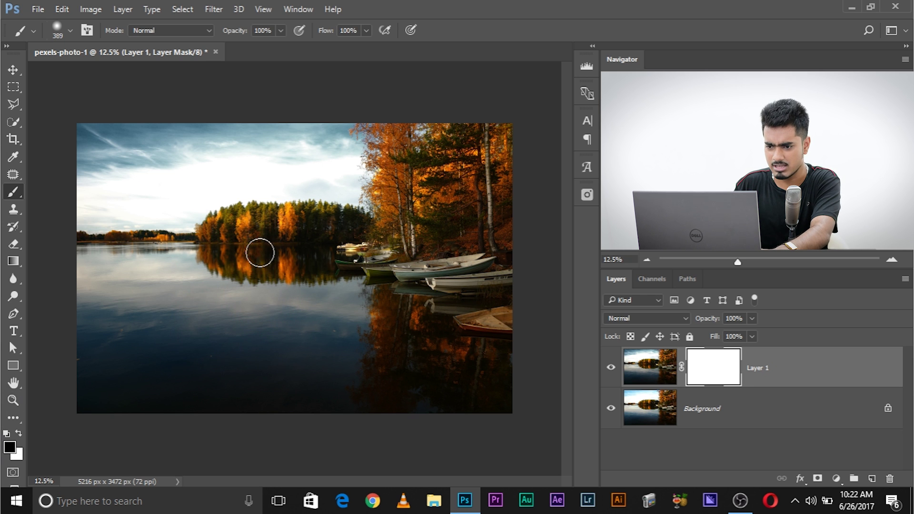
mouse_move(276, 243)
mouse_down()
mouse_move(317, 237)
mouse_move(250, 241)
mouse_move(310, 249)
mouse_up()
alt+right_click(266, 247)
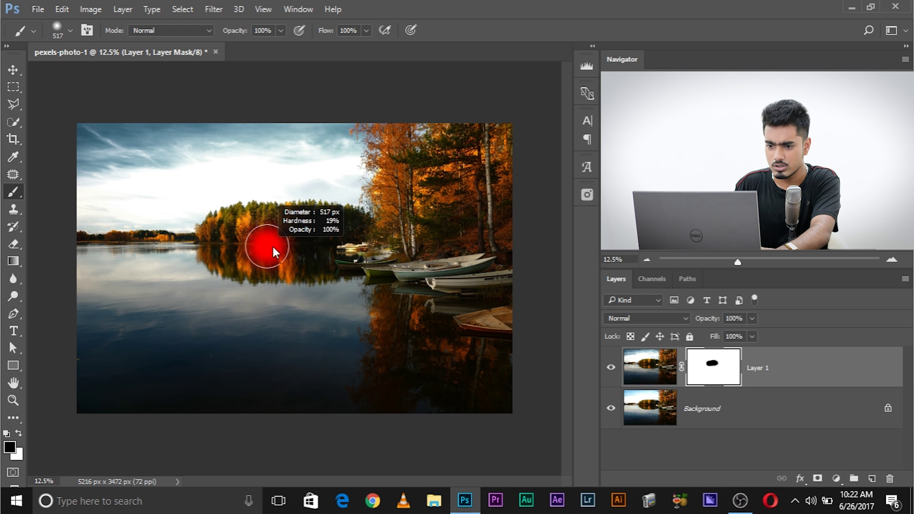
mouse_move(117, 293)
mouse_down()
mouse_move(239, 304)
mouse_move(125, 315)
mouse_move(376, 332)
mouse_up()
key(ctrl+z)
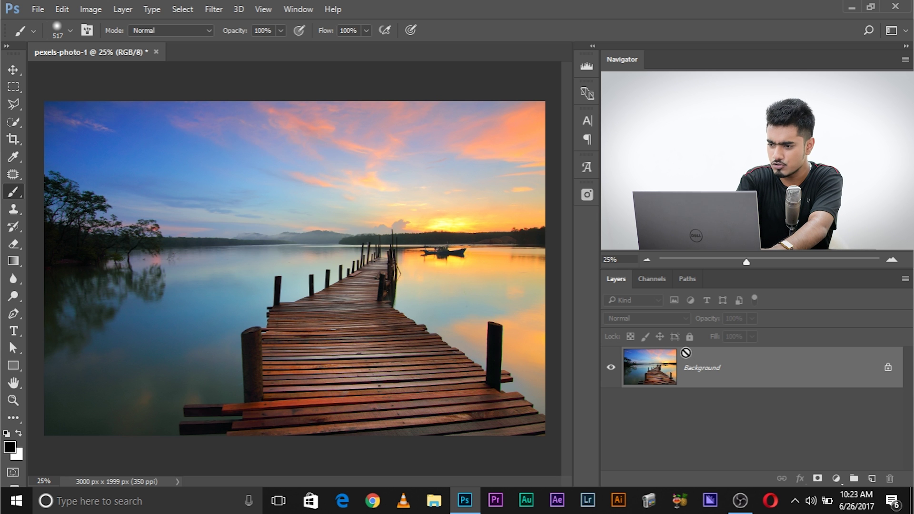
Step: Duplicate the Background layer of the wooden pier photo and compare its Red, Green and Blue channels before restoring the RGB composite
key(ctrl+j)
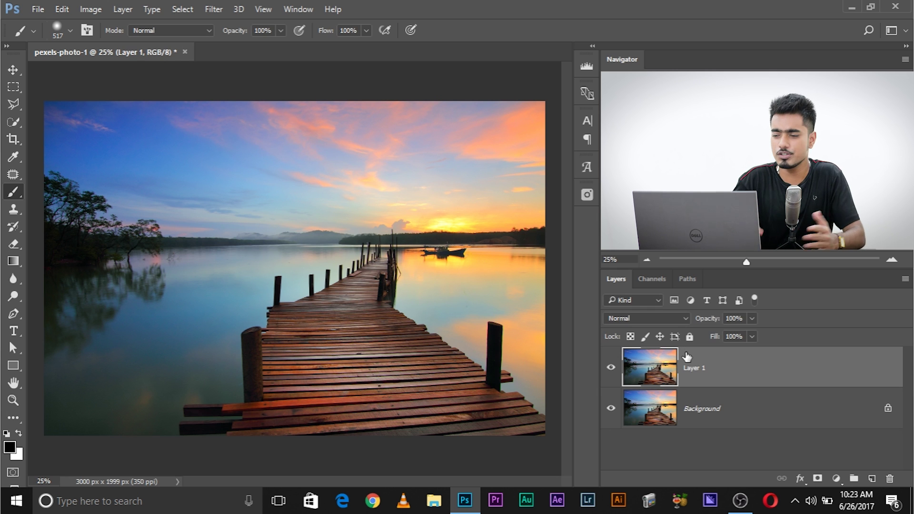
click(654, 281)
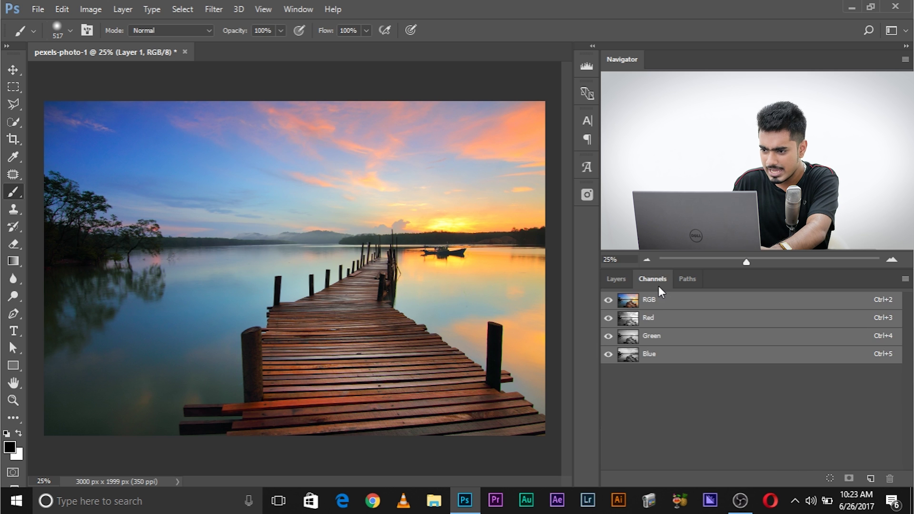
click(660, 319)
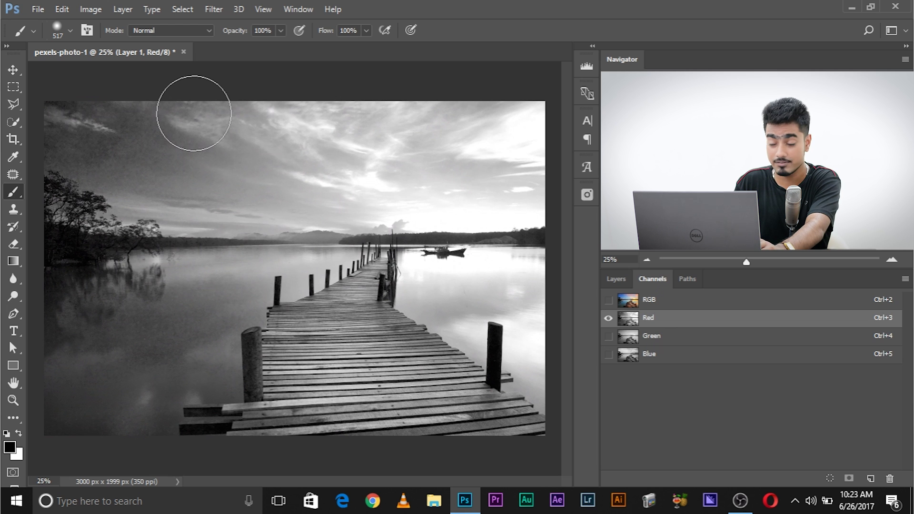
click(654, 337)
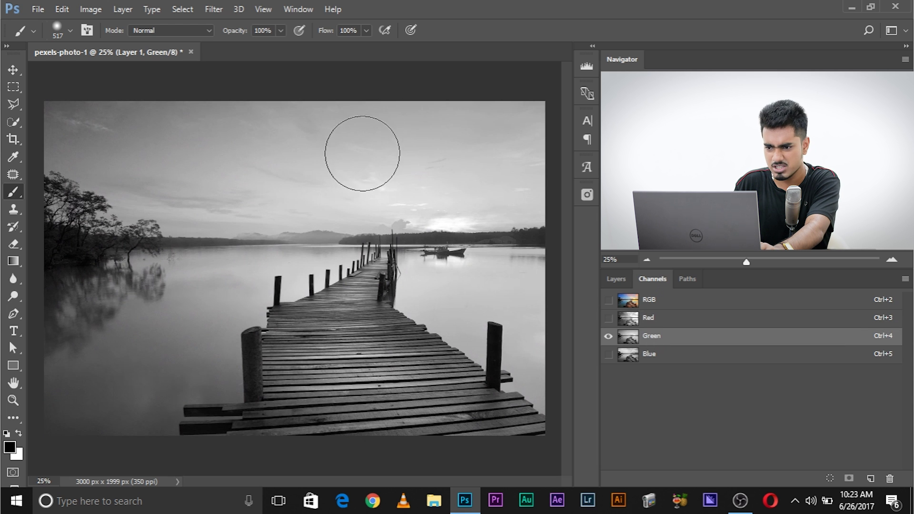
click(655, 356)
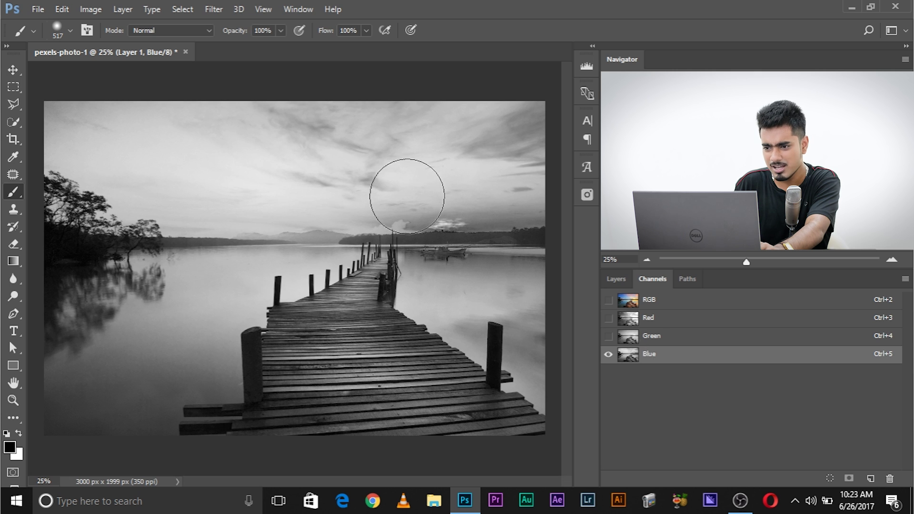
click(658, 322)
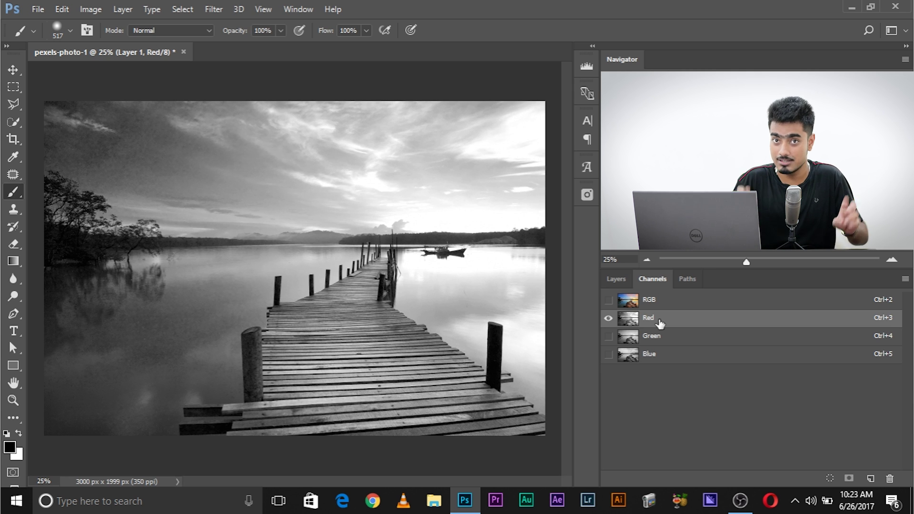
click(645, 299)
click(616, 279)
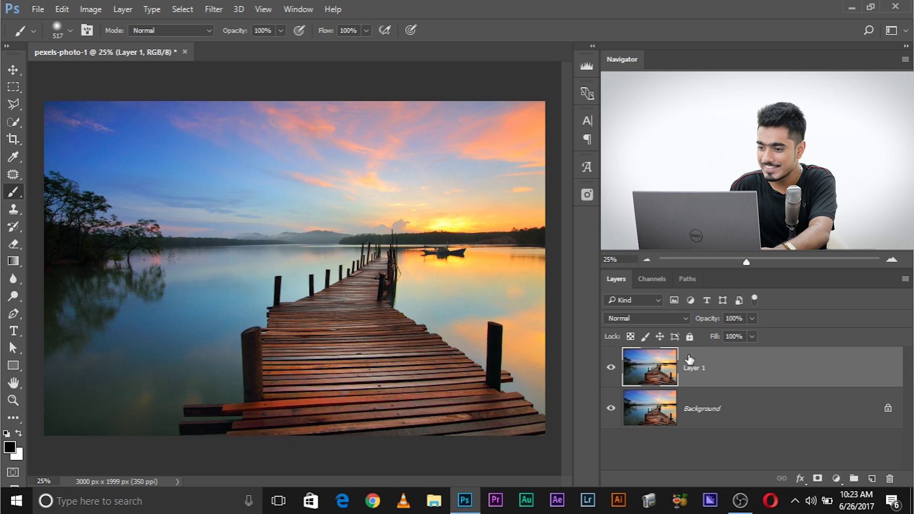
Step: Start Apply Image on the duplicate layer of the pier photo with the merged Red channel as the source
click(91, 9)
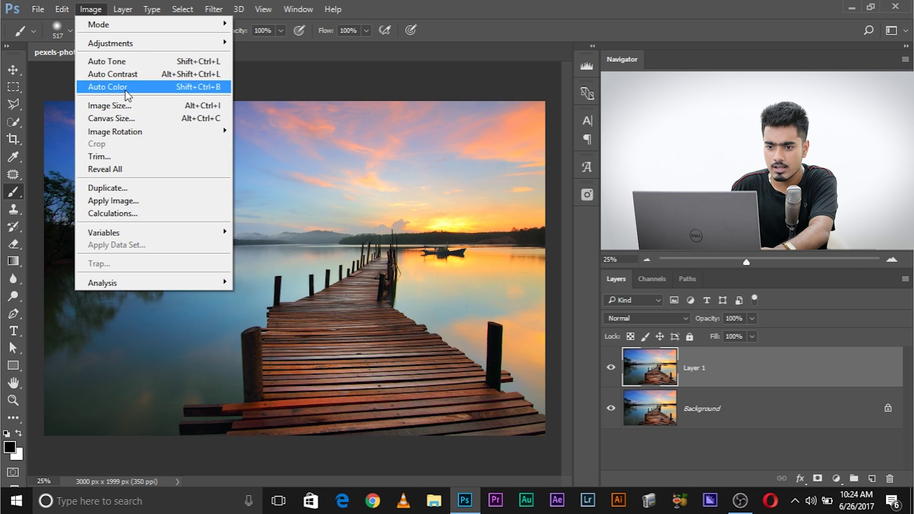
click(134, 202)
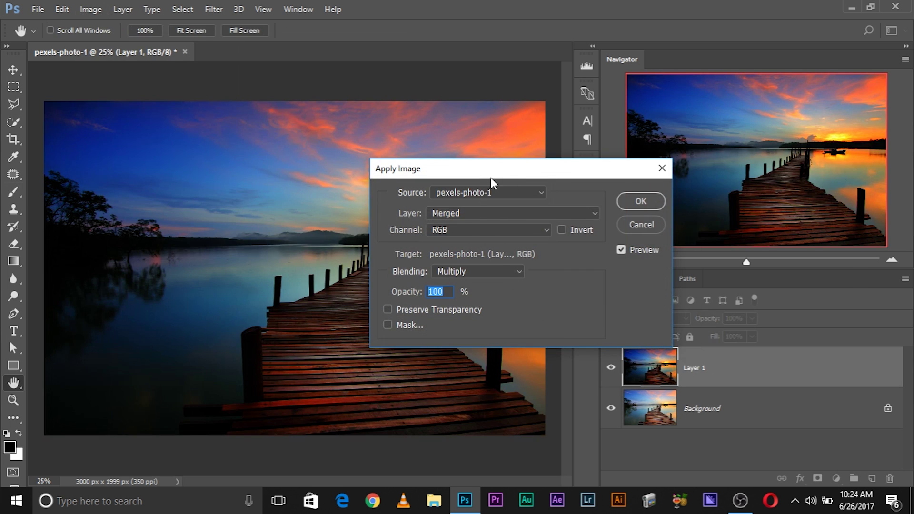
drag(485, 179, 635, 165)
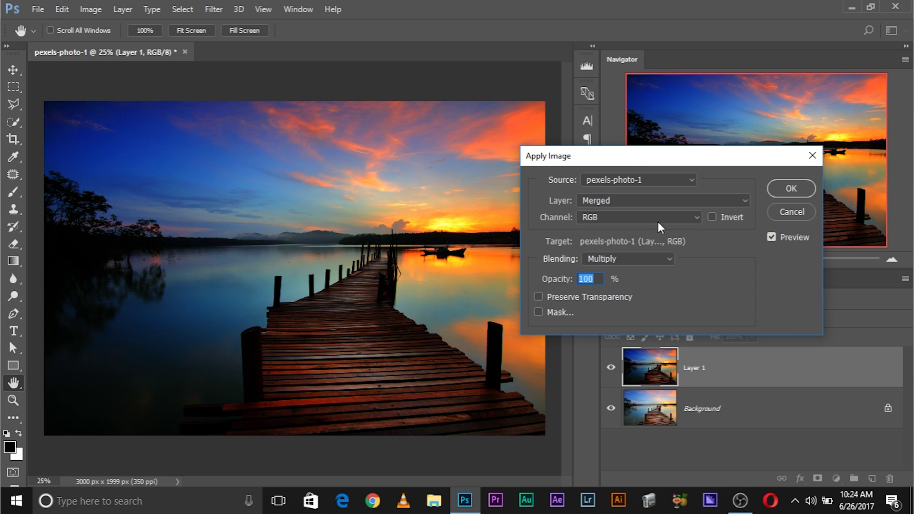
click(658, 222)
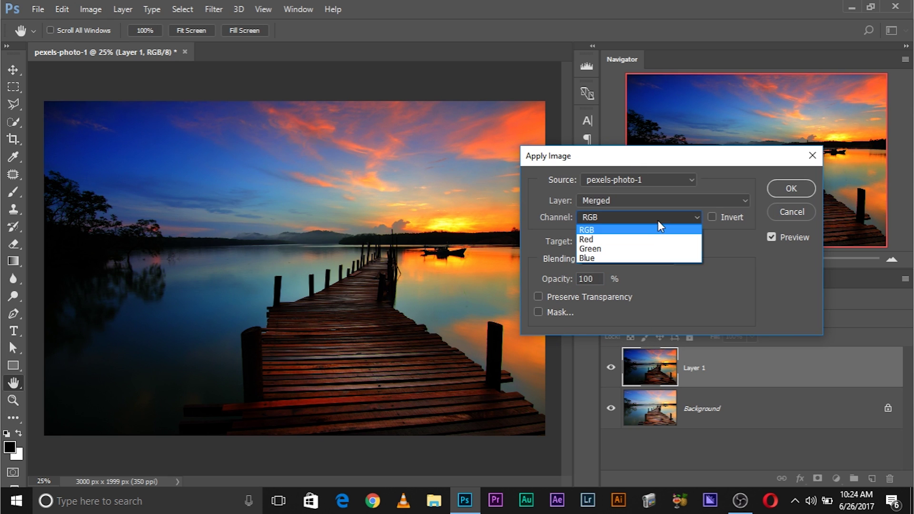
click(643, 240)
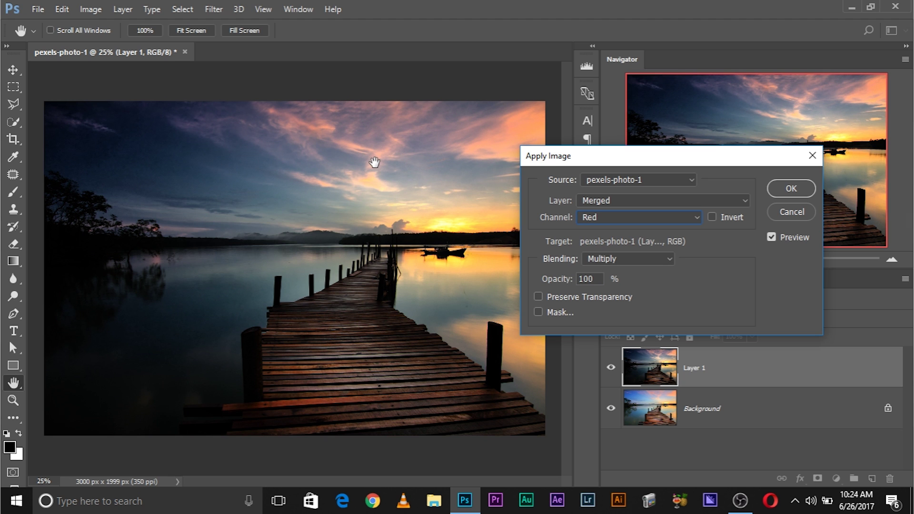
Step: Try the Darken, Soft Light and Overlay blending modes in Apply Image and return to Multiply
click(632, 259)
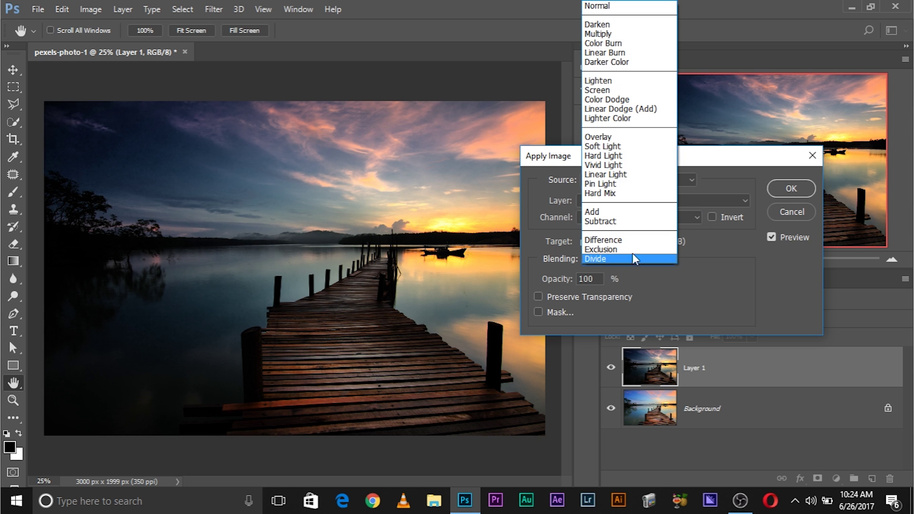
click(605, 24)
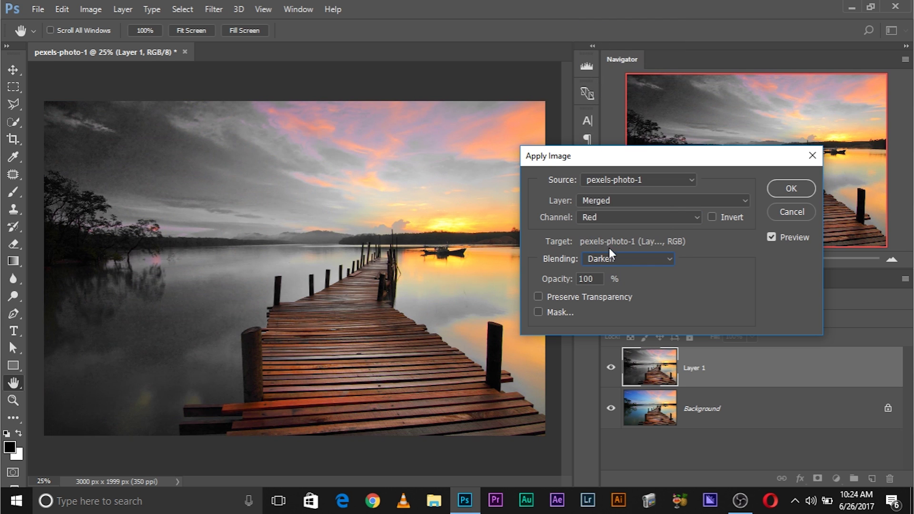
click(616, 257)
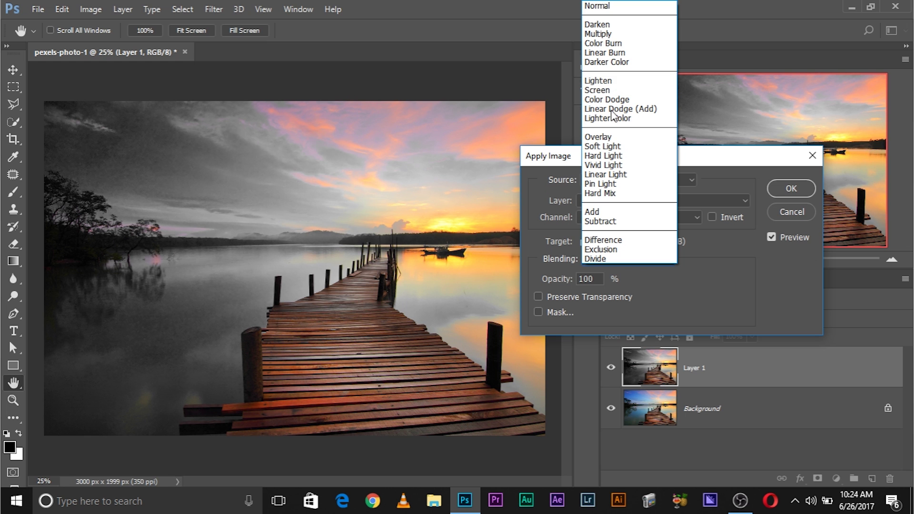
click(614, 146)
click(625, 257)
click(613, 139)
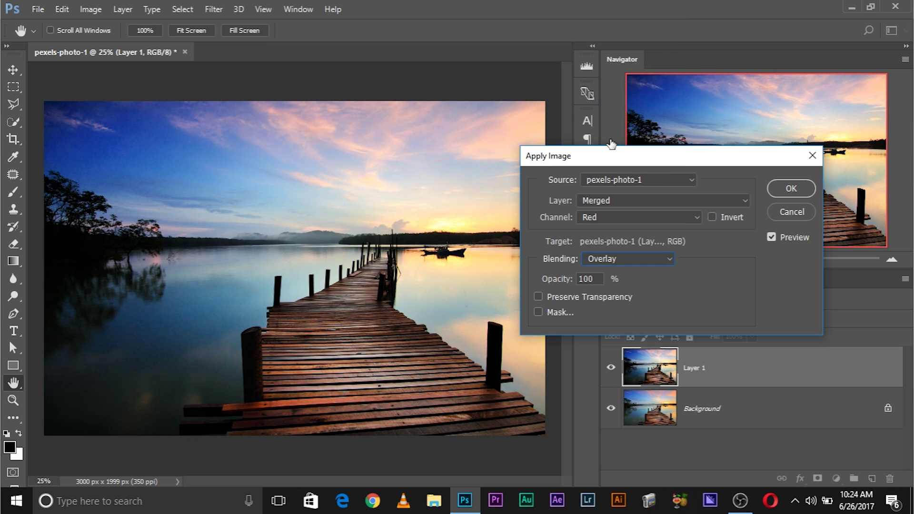
click(615, 258)
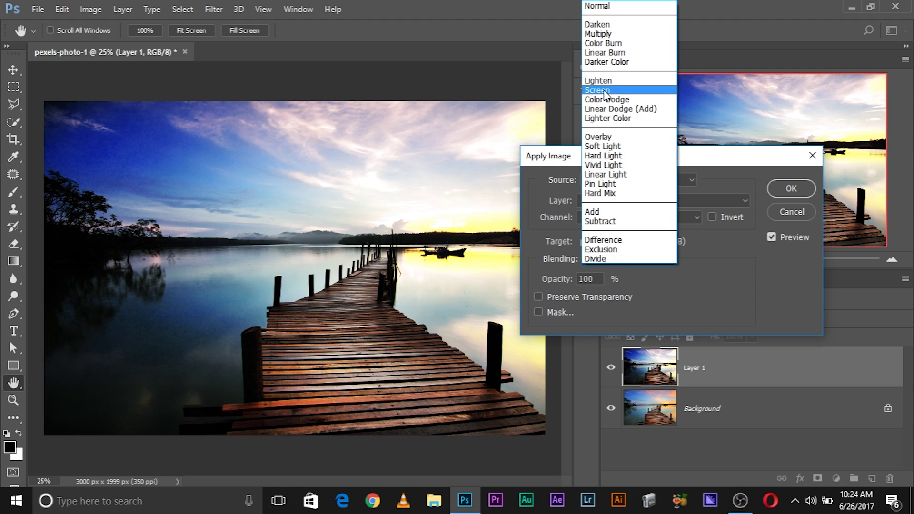
click(601, 34)
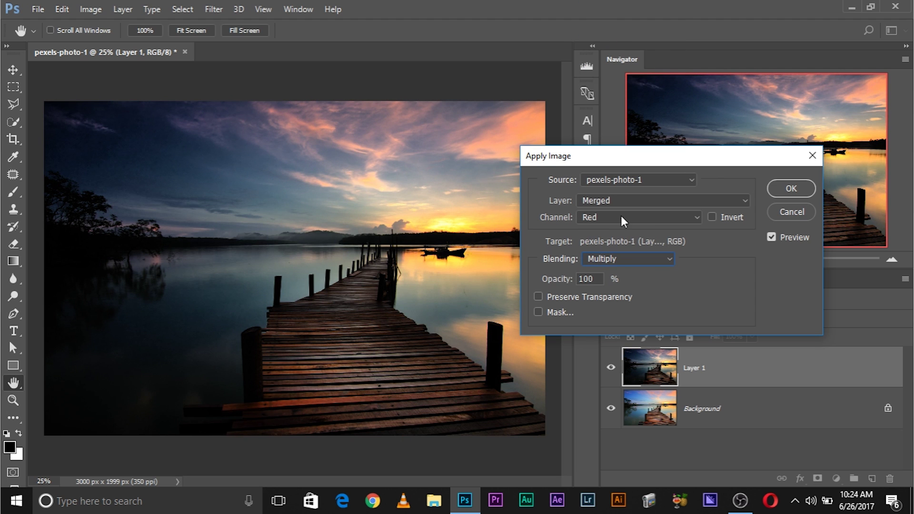
Step: Enable the mask in Apply Image and set its channel to Blue
click(539, 313)
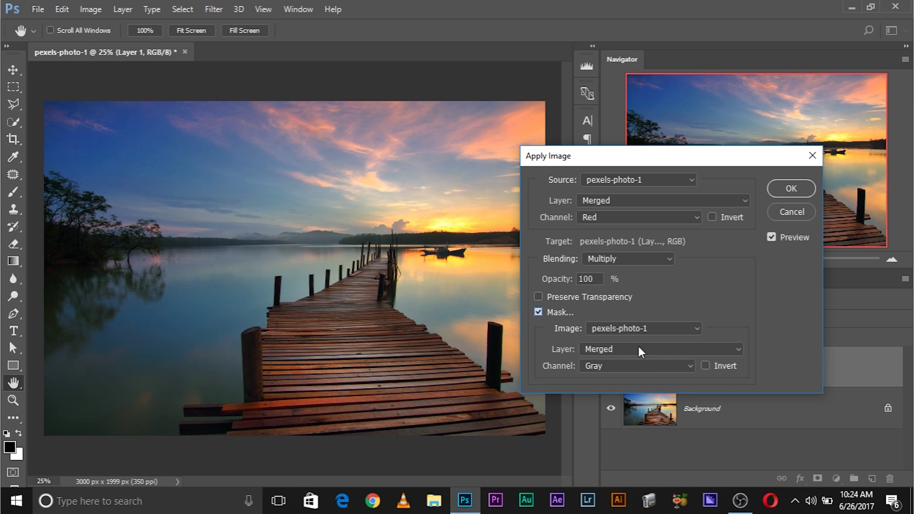
click(636, 362)
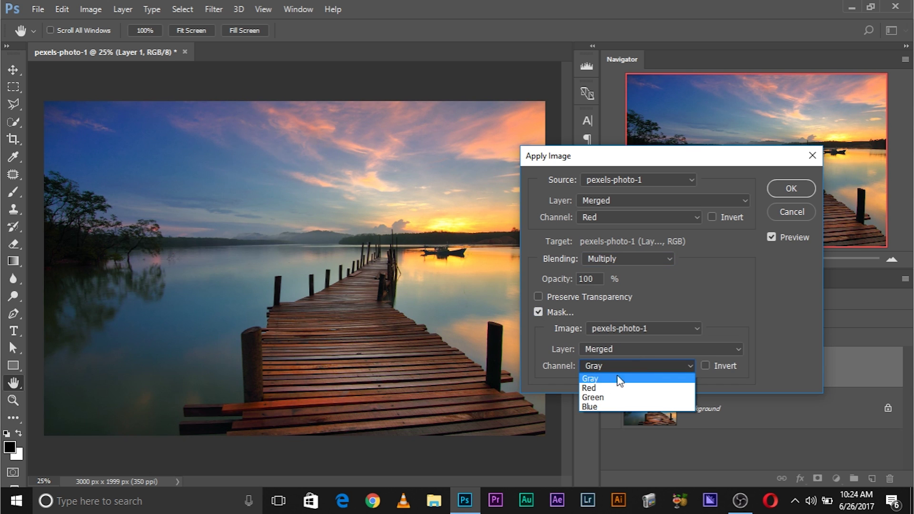
click(604, 406)
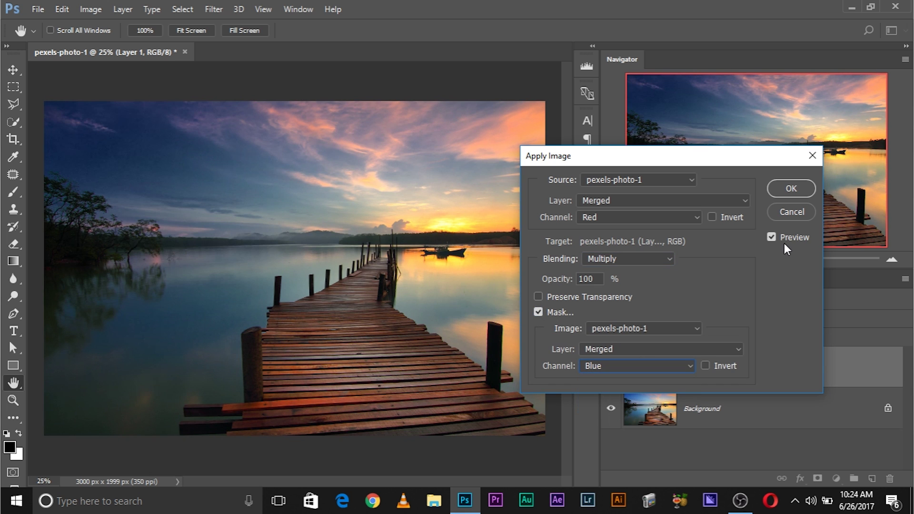
Step: Compare the preview off and on, apply the Apply Image settings to Layer 1, and check the layer hidden and shown
click(772, 237)
click(772, 237)
click(796, 187)
key(b)
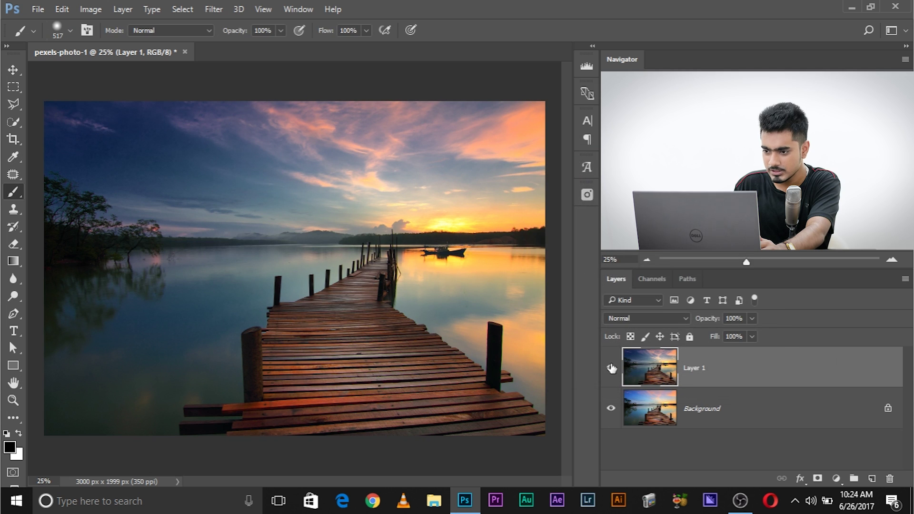
click(611, 368)
click(610, 368)
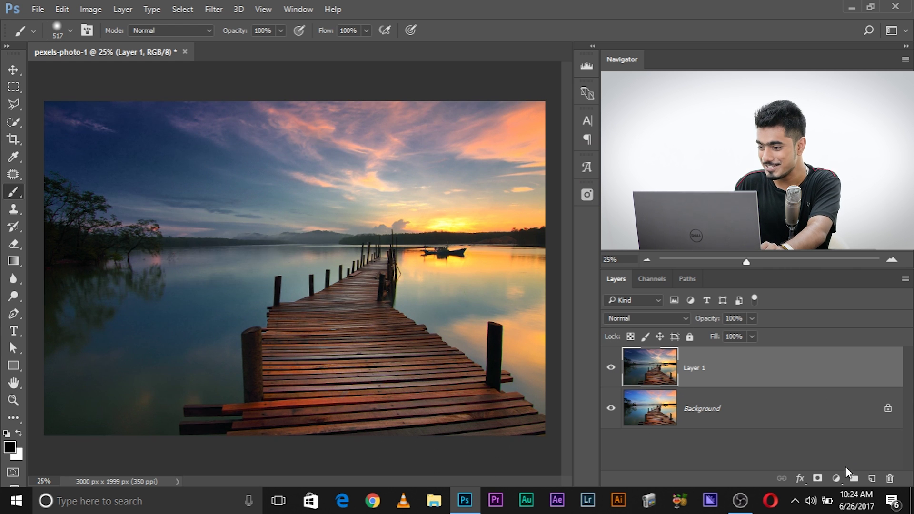
Step: Add a layer mask to Layer 1 and paint black over the wooden pier with 645 px and 397 px brushes
click(818, 479)
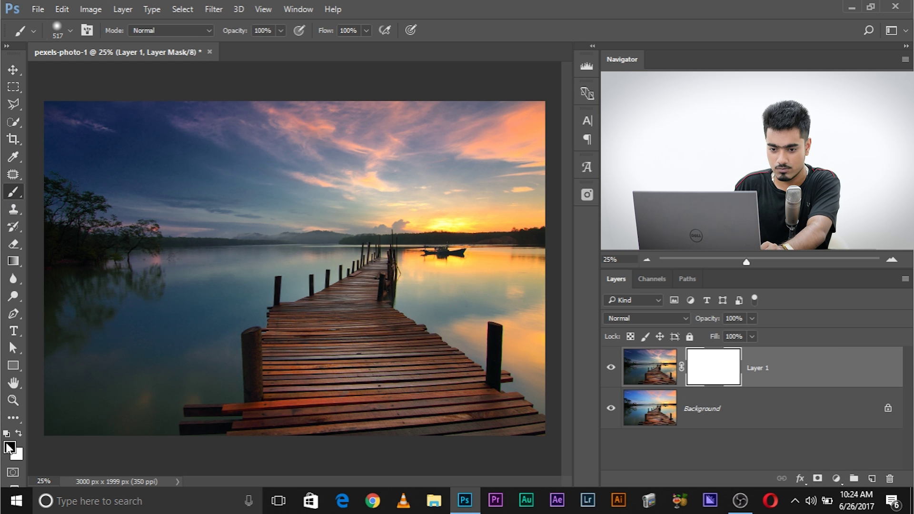
alt+right_click(287, 392)
click(352, 366)
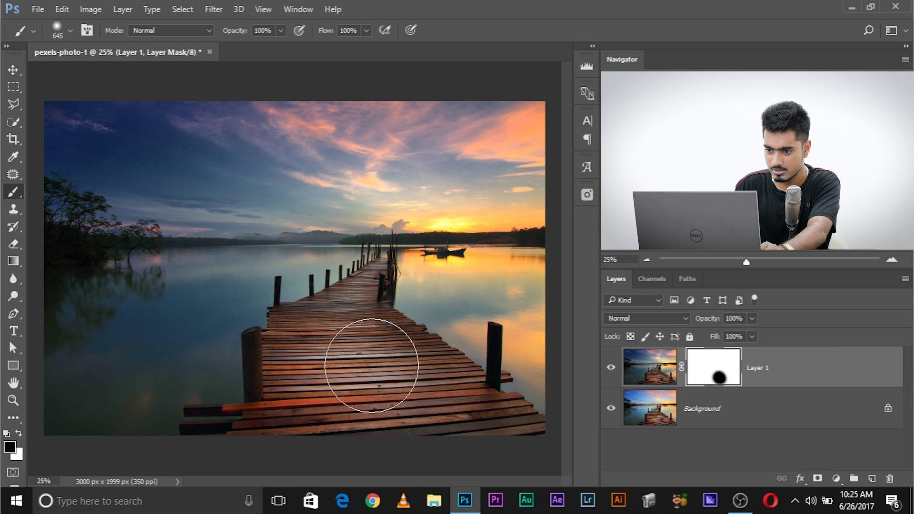
alt+right_click(359, 343)
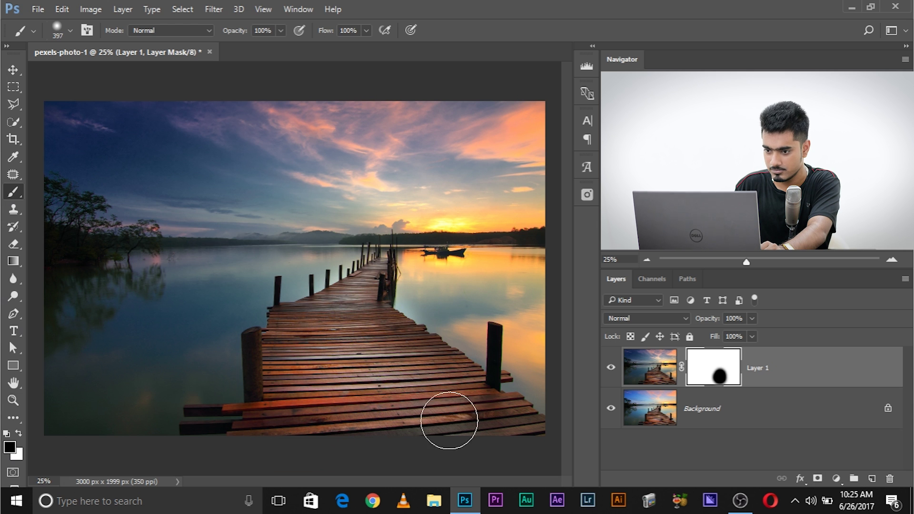
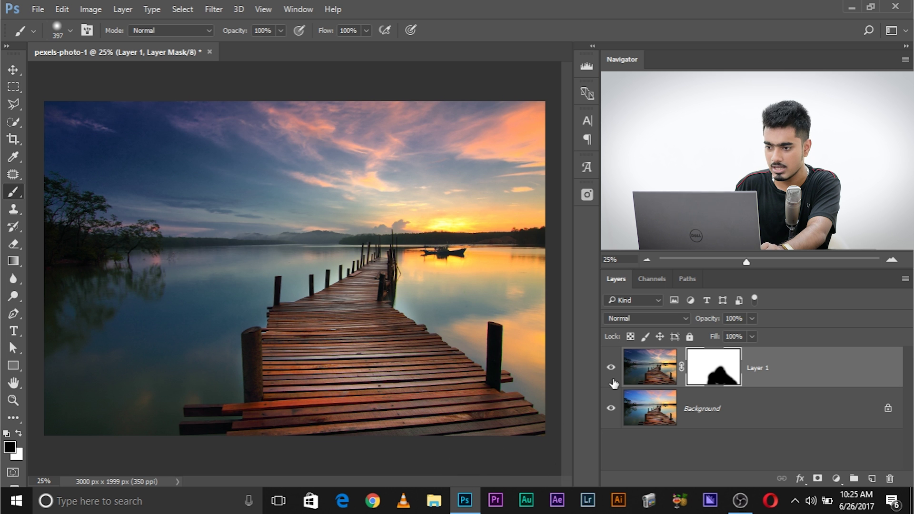
Step: Compare the pier photo repeatedly with the masked Layer 1 hidden and shown
click(610, 370)
click(610, 370)
click(611, 370)
click(610, 370)
key(ctrl+minus)
click(611, 370)
click(611, 370)
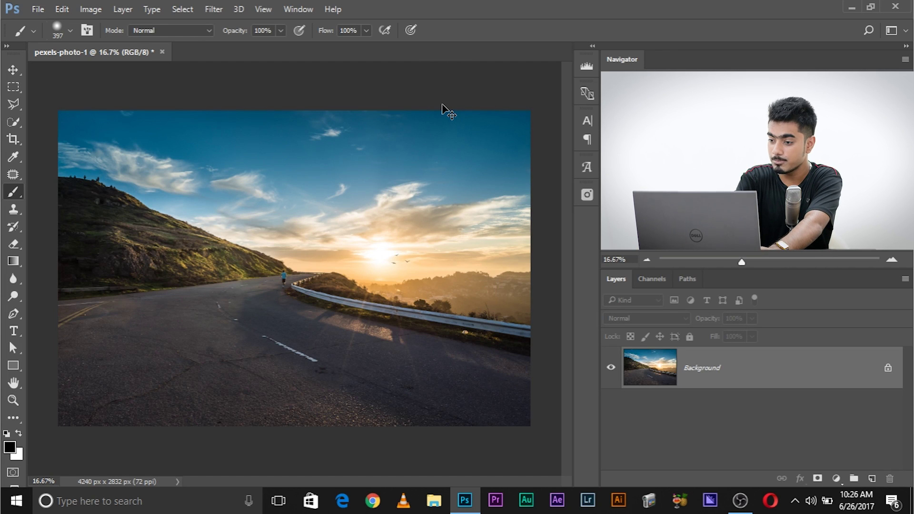
Step: Duplicate the road photo's Background layer and open Apply Image for the copy
key(ctrl+j)
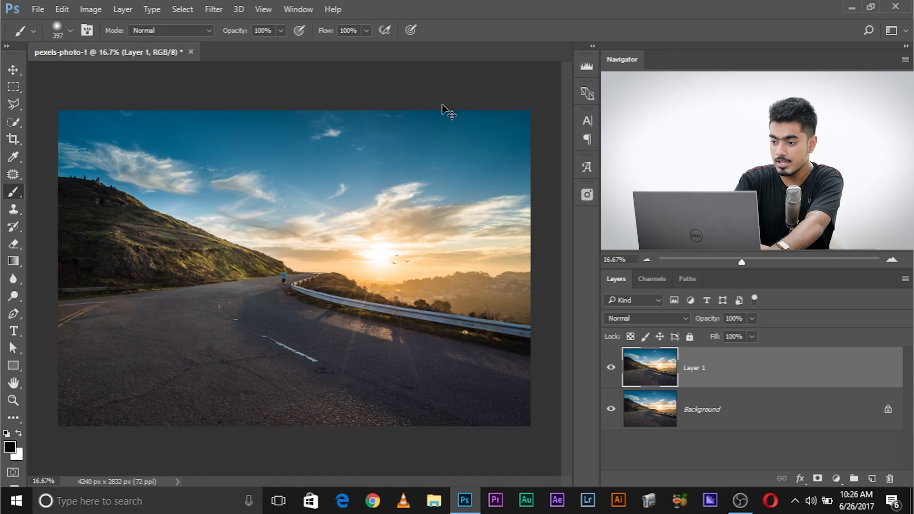
click(93, 9)
click(142, 200)
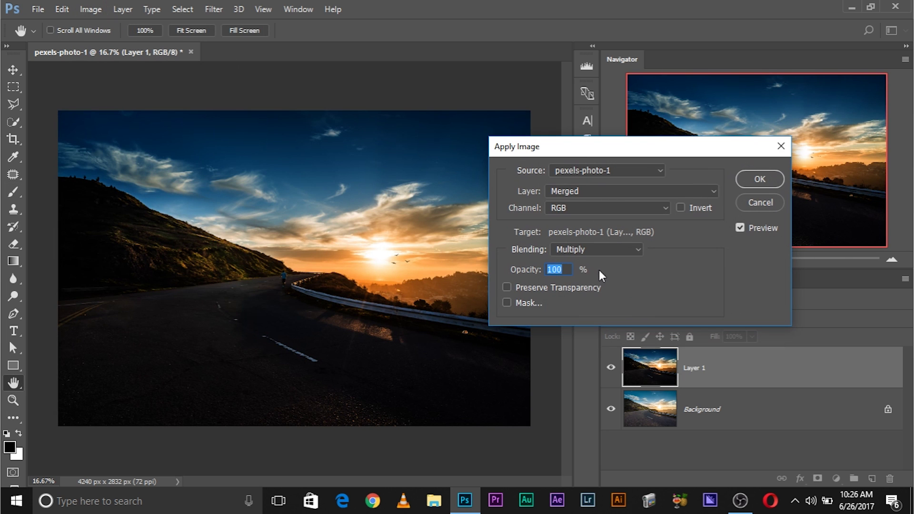
Step: Compare the Soft Light, Overlay and Hard Light blending modes in Apply Image, settling on Overlay
click(606, 252)
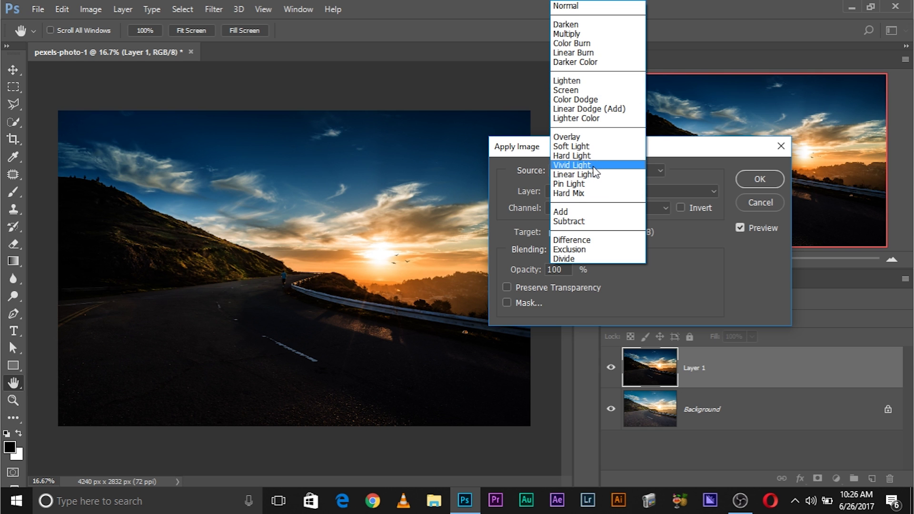
click(581, 147)
click(590, 252)
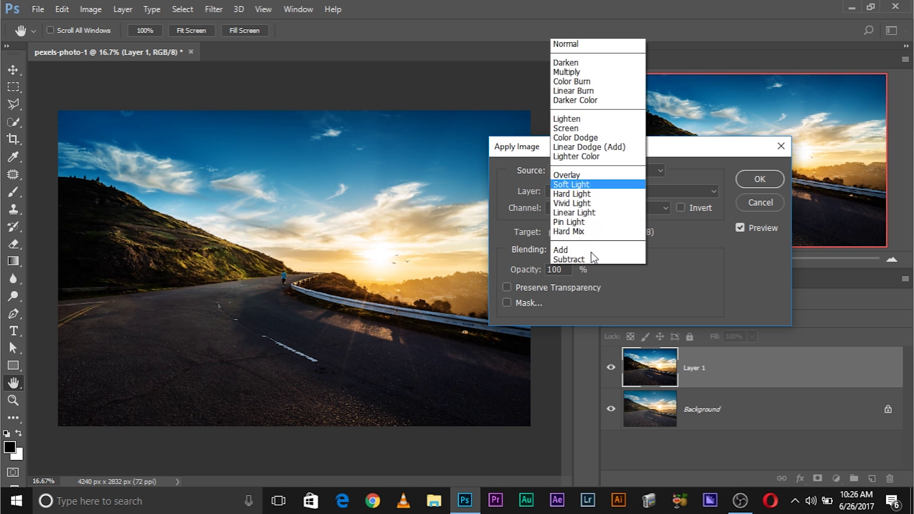
click(587, 142)
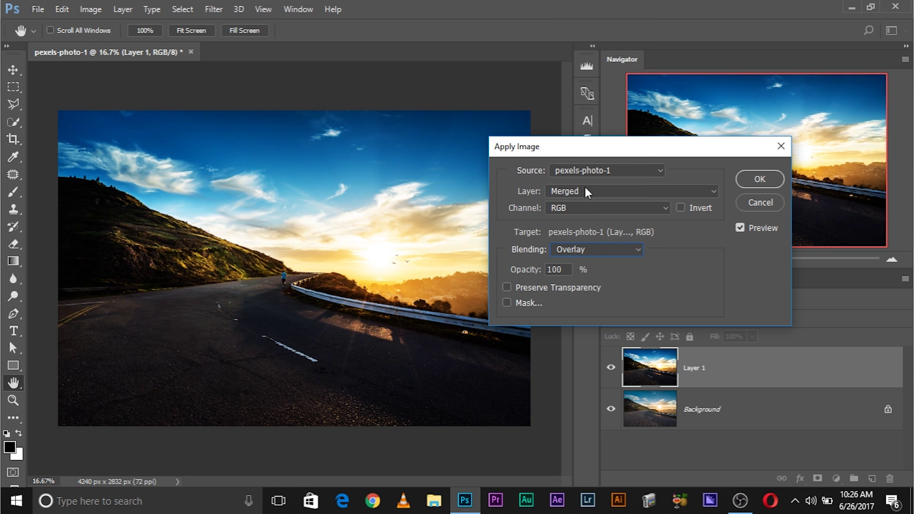
click(600, 252)
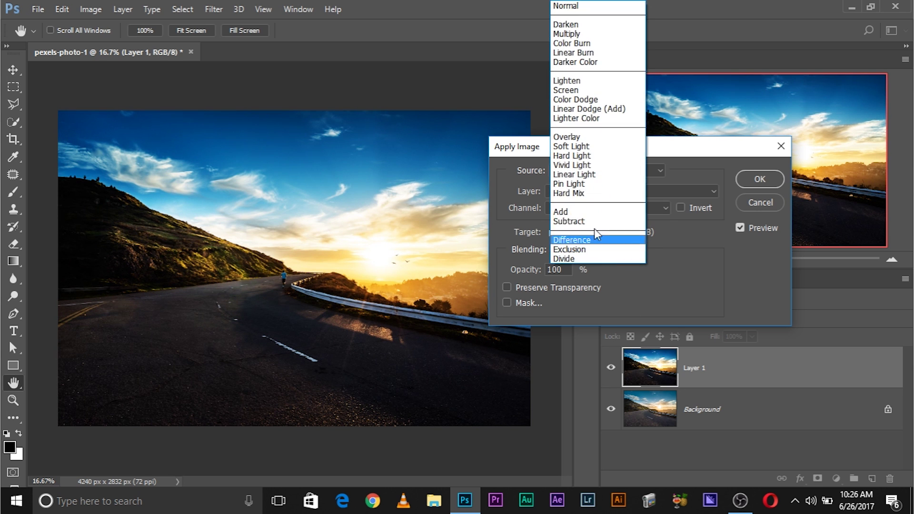
click(591, 157)
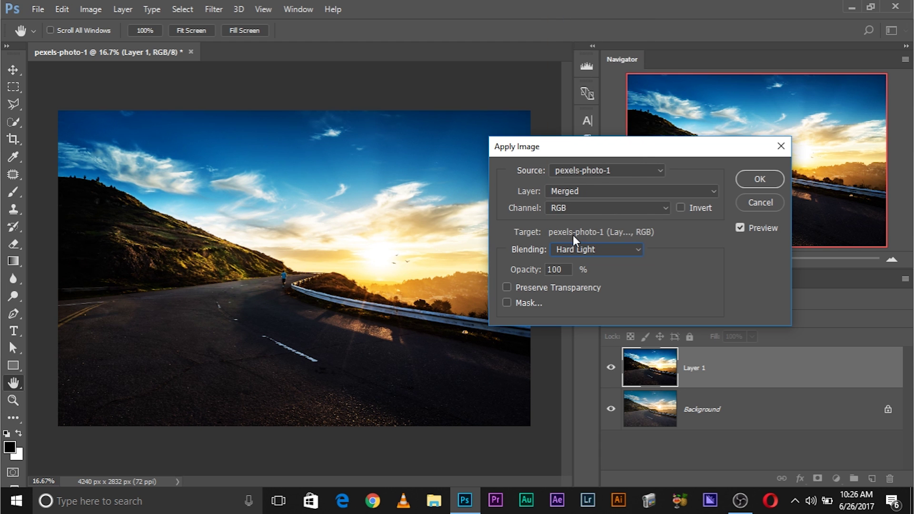
click(591, 249)
click(590, 151)
click(592, 249)
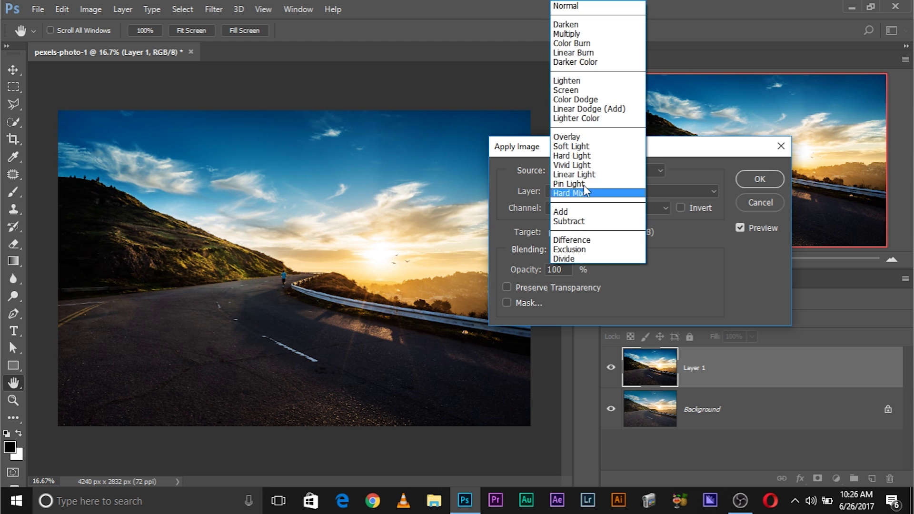
click(574, 142)
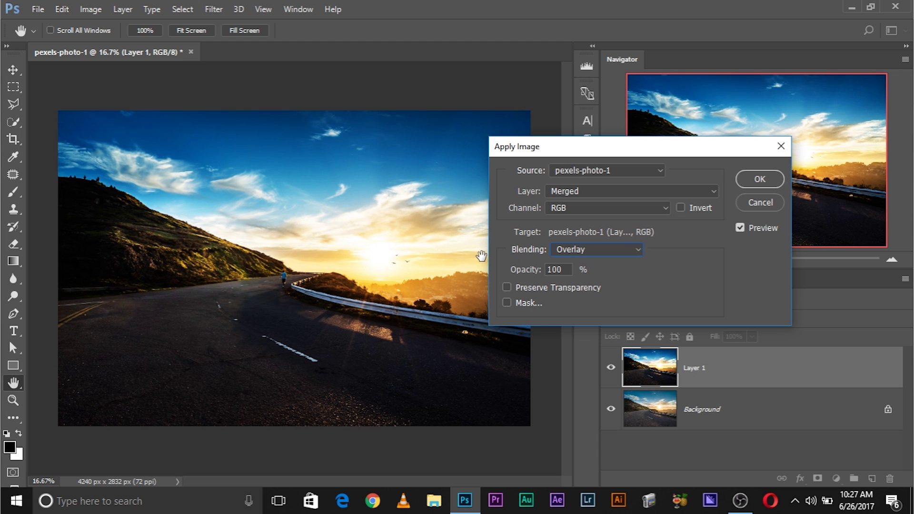
Step: Enable the mask in Apply Image, try the Red and Green channels, and set the mask channel to Blue
click(506, 303)
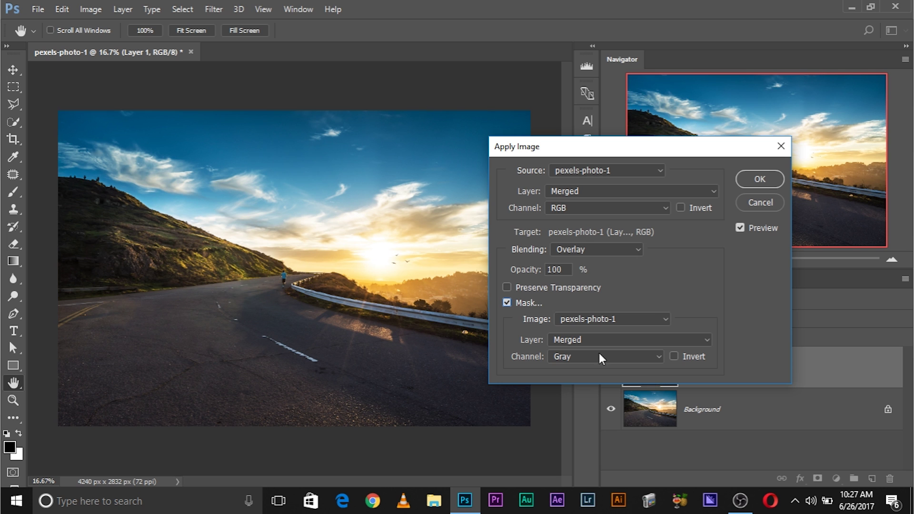
click(615, 356)
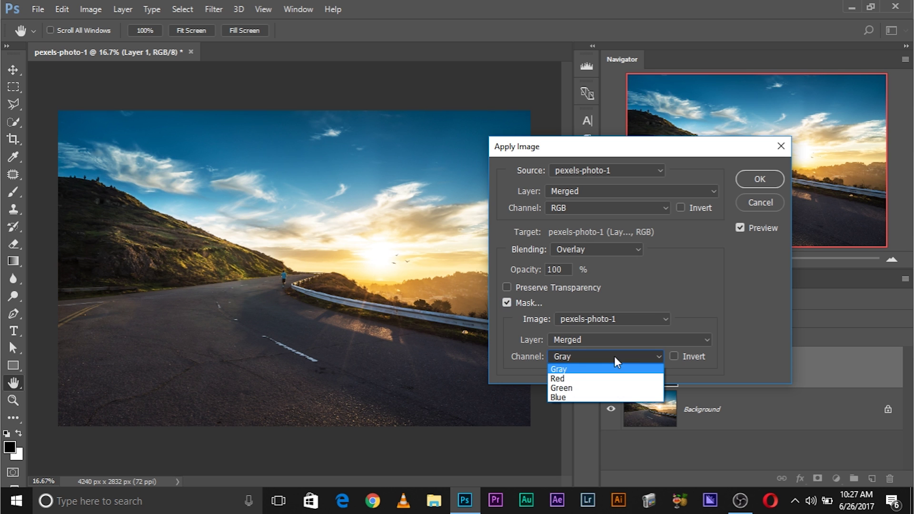
click(576, 379)
click(567, 357)
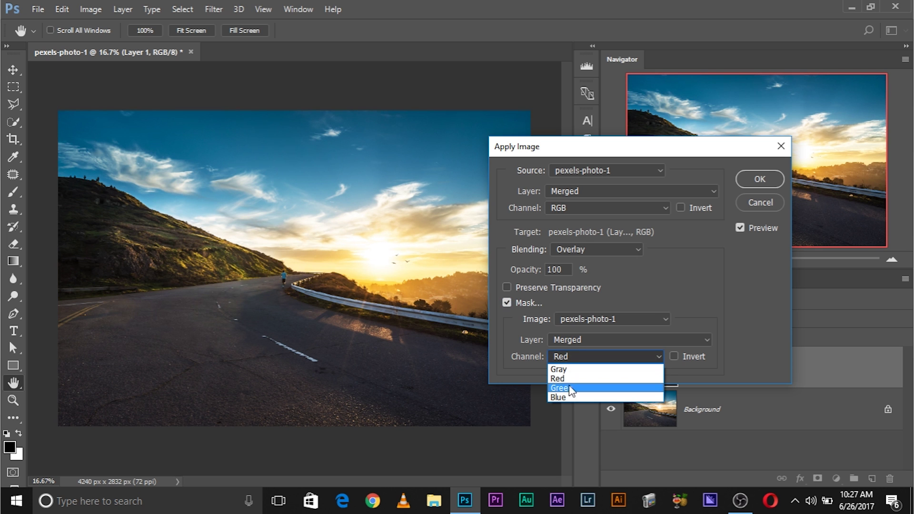
click(570, 388)
click(574, 354)
click(580, 398)
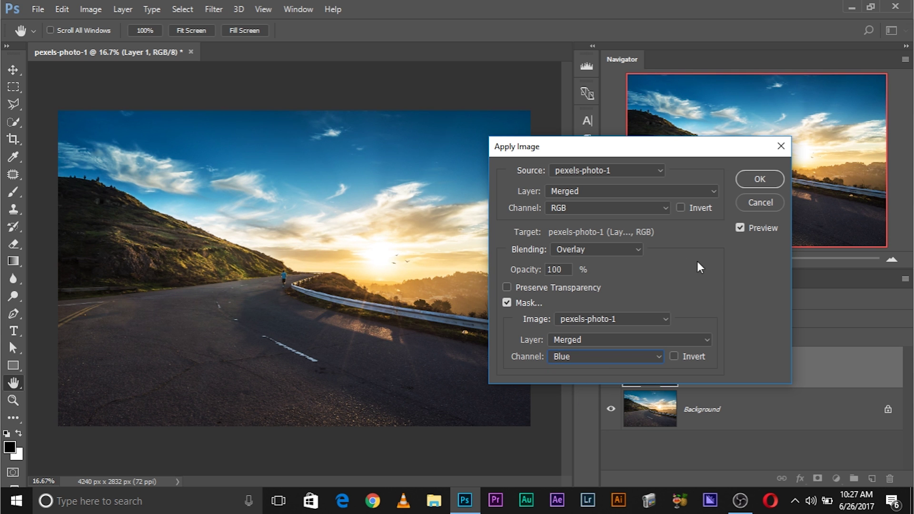
Step: Compare the preview off and on, try Hard Light and Soft Light blending, and set the blending mode to Vivid Light
click(739, 227)
click(739, 226)
click(607, 249)
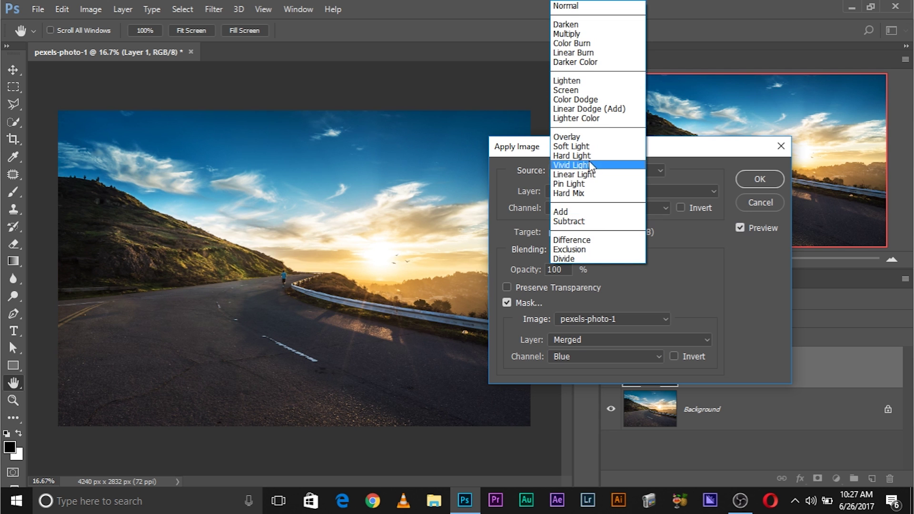
click(588, 160)
click(592, 252)
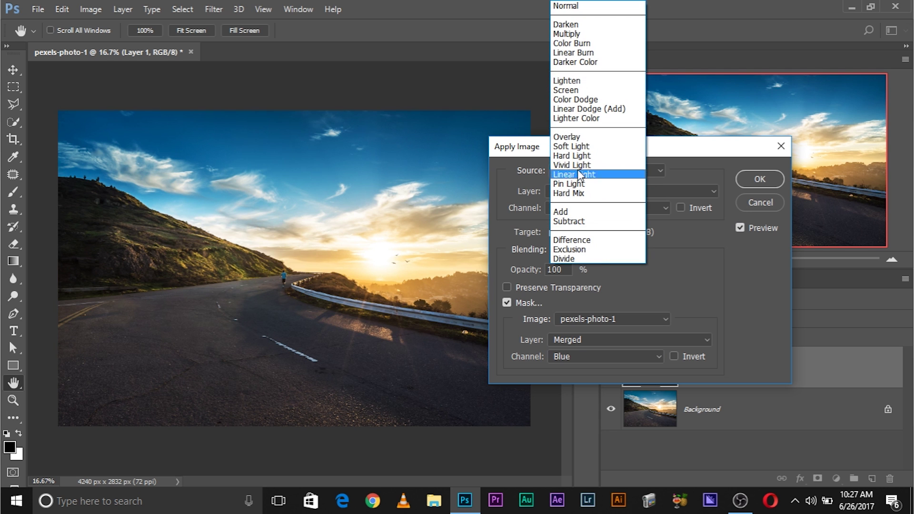
click(578, 149)
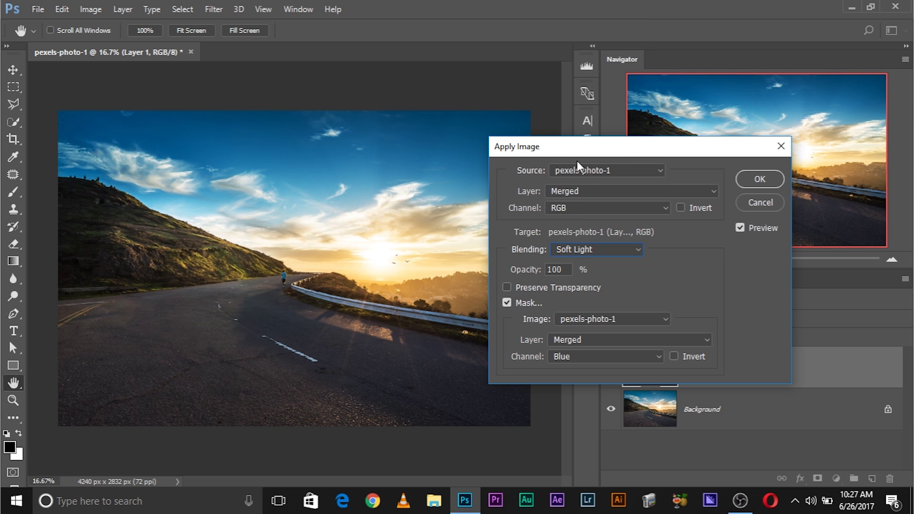
click(594, 249)
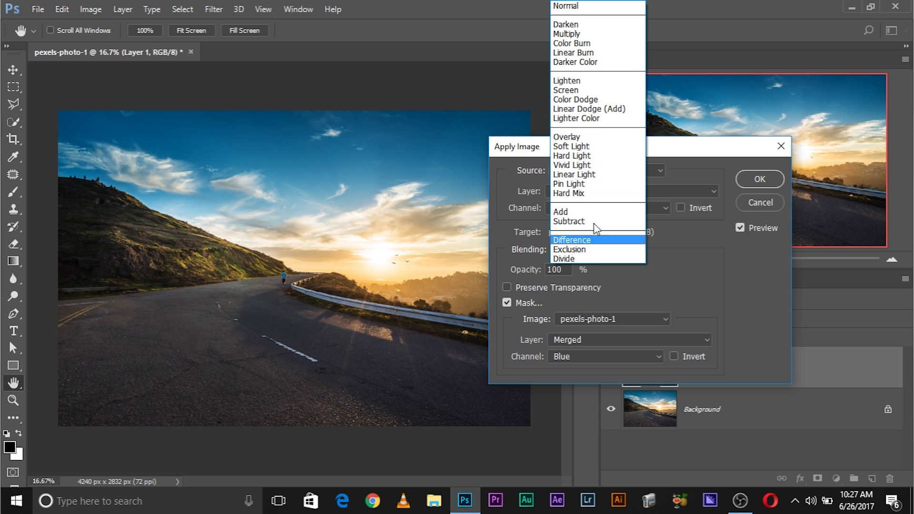
click(587, 170)
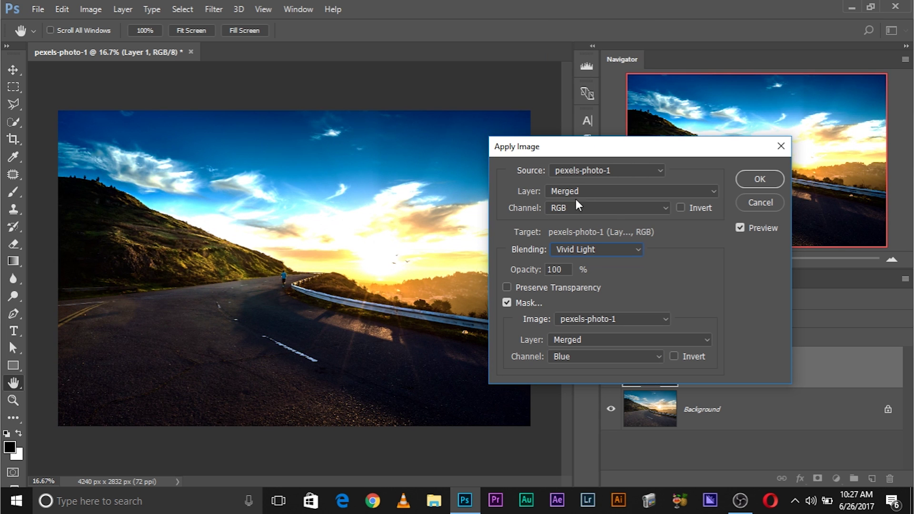
Step: Try the Green and Red mask channels, set the channel back to Blue, and apply the Apply Image settings to Layer 1
click(603, 357)
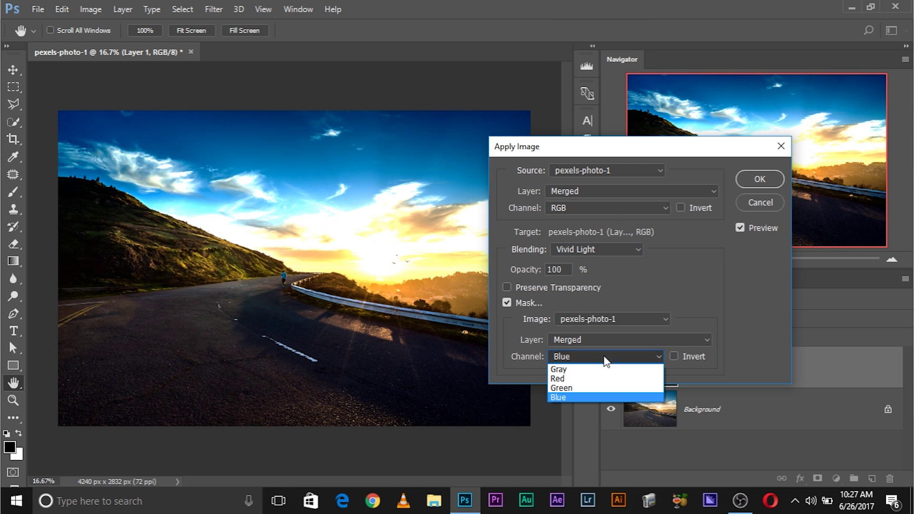
click(587, 388)
click(582, 358)
click(584, 375)
click(583, 354)
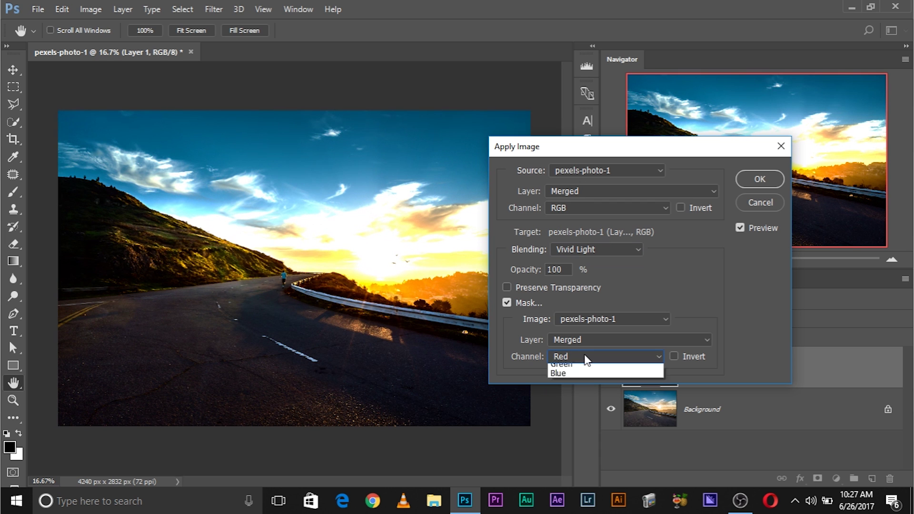
click(581, 387)
click(579, 358)
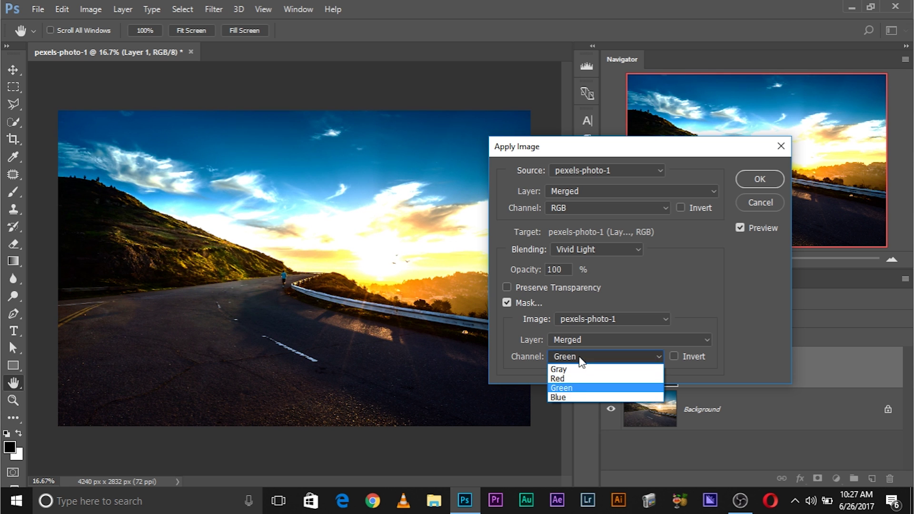
click(583, 396)
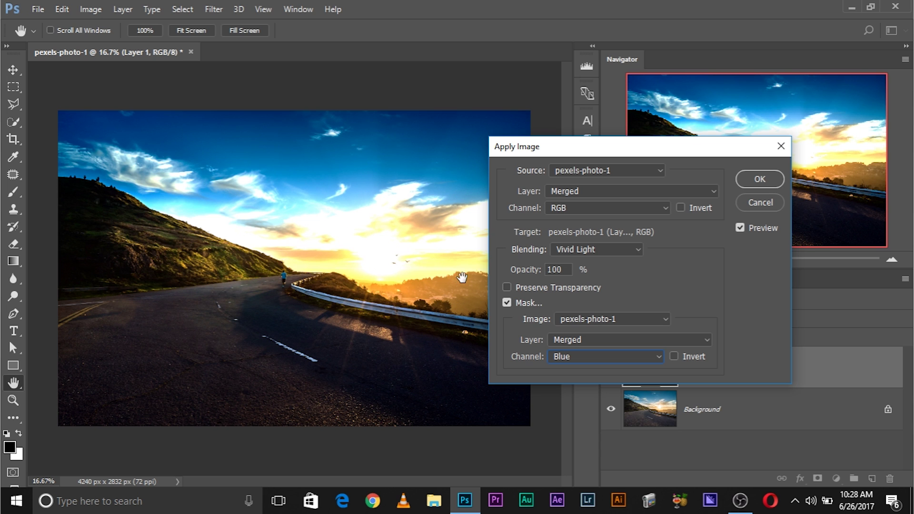
click(760, 180)
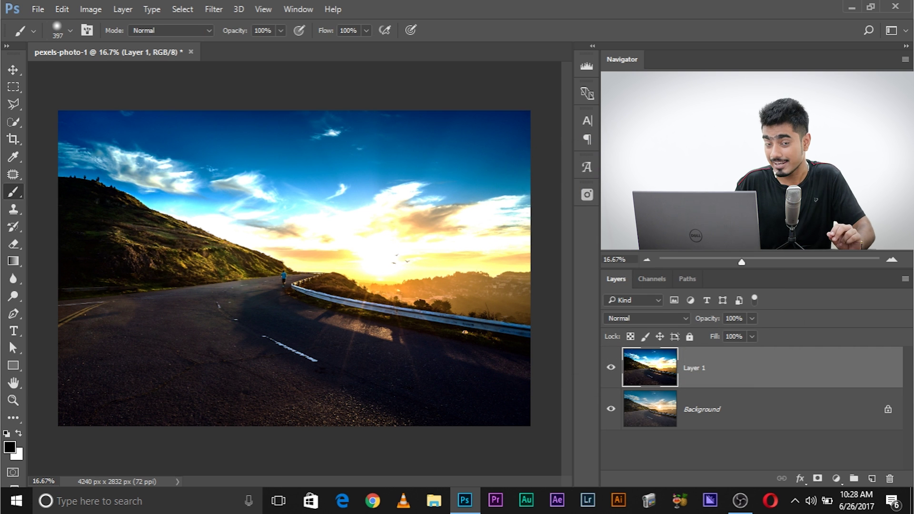
Step: Add a layer mask to Layer 1, paint black over the bright clouds and sun with a 745 px brush, and compare the layer hidden and shown
click(818, 478)
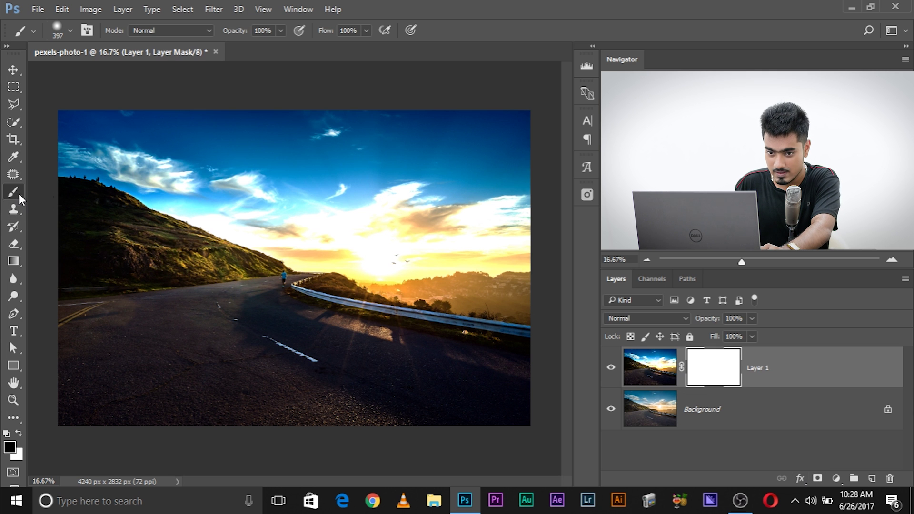
drag(229, 241, 250, 242)
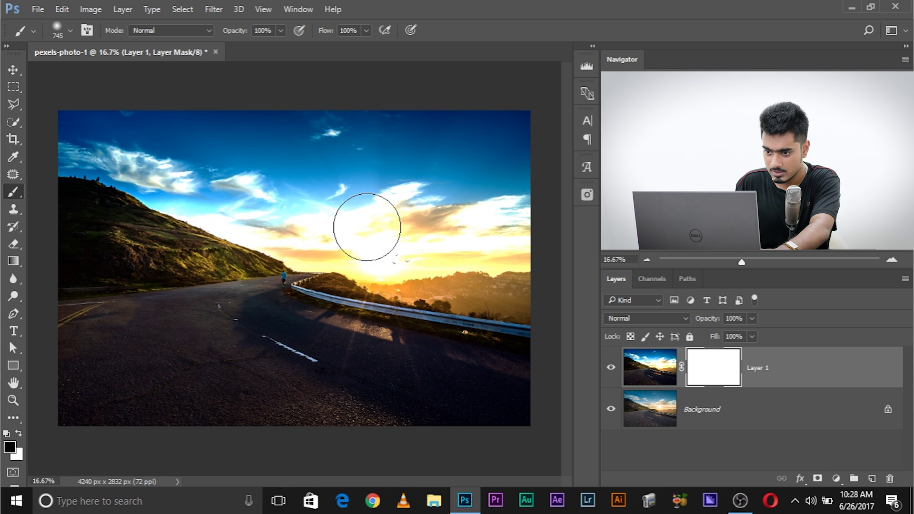
mouse_move(346, 231)
mouse_down()
mouse_move(368, 246)
mouse_move(361, 244)
mouse_move(471, 234)
mouse_move(421, 221)
mouse_move(291, 222)
mouse_move(349, 239)
mouse_move(252, 213)
mouse_move(258, 217)
mouse_move(226, 203)
mouse_move(238, 193)
mouse_move(96, 145)
mouse_up()
mouse_move(459, 220)
mouse_down()
mouse_move(509, 240)
mouse_move(528, 235)
mouse_up()
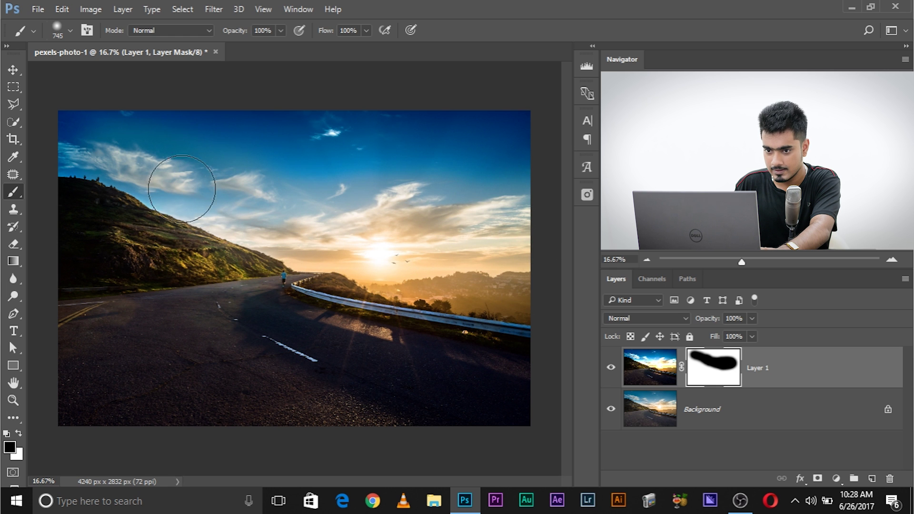
drag(96, 149, 76, 218)
click(609, 369)
click(609, 370)
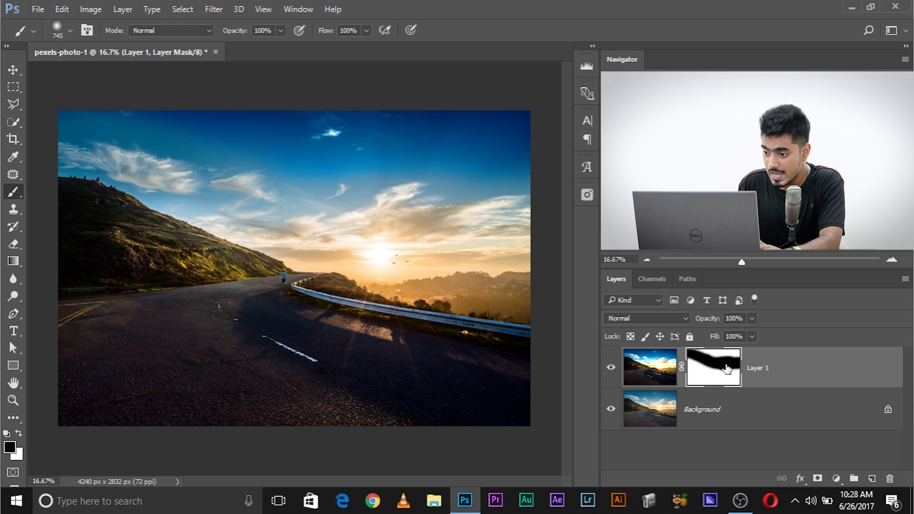
Step: Hide the Background layer and open Layer 1's mask properties, narrowing the panel and moving it clear of the photo
click(611, 410)
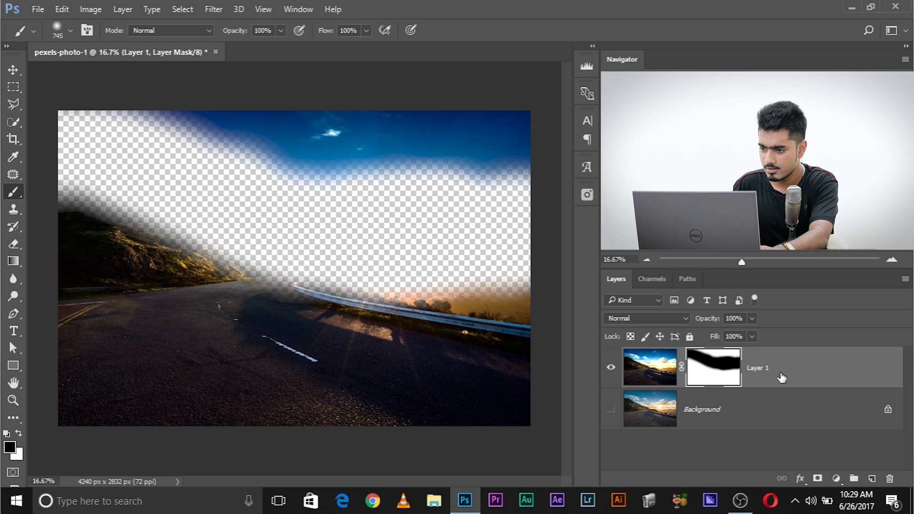
double_click(715, 370)
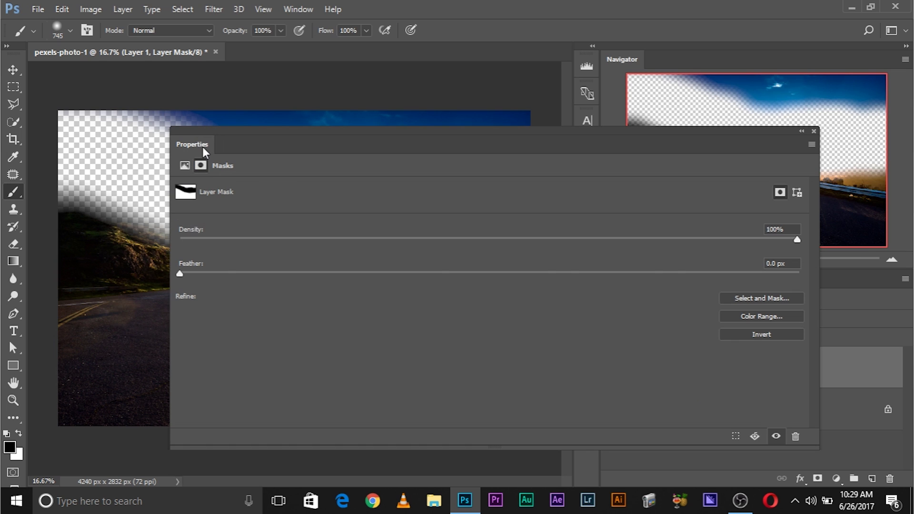
drag(821, 290, 455, 290)
drag(298, 130, 511, 87)
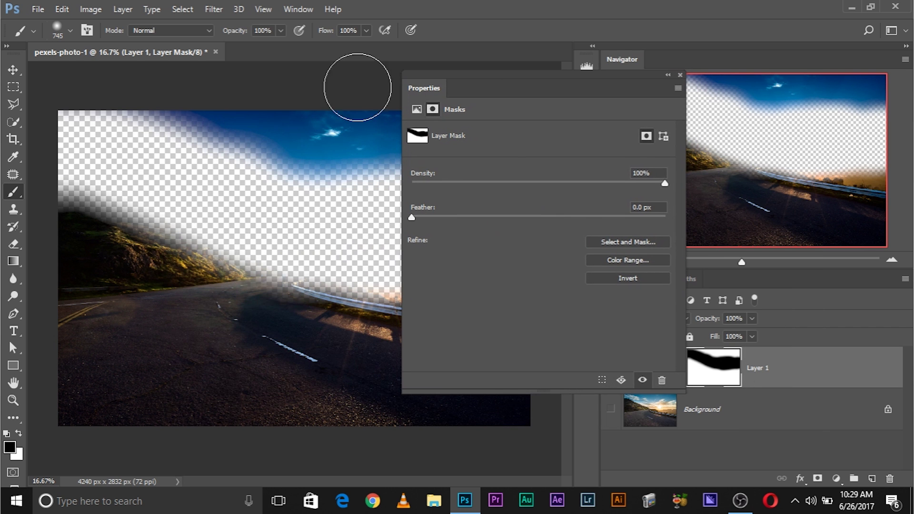
click(298, 9)
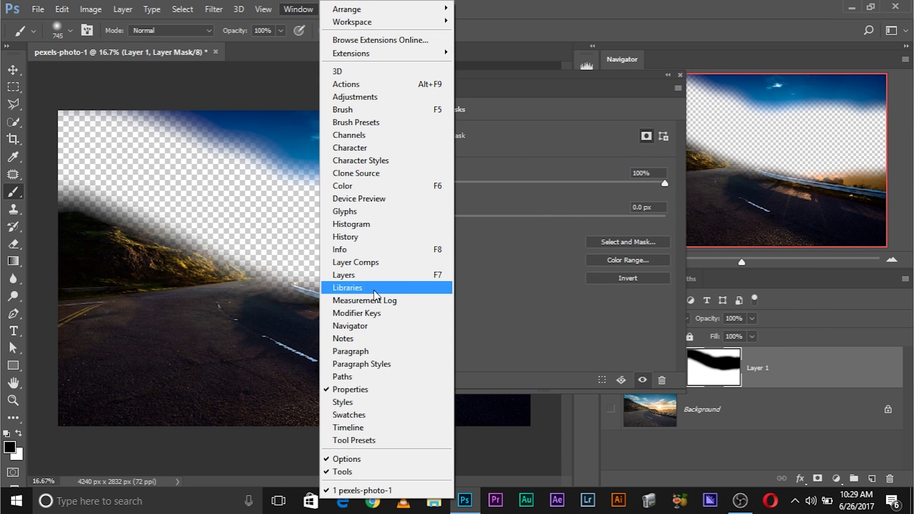
click(487, 81)
drag(487, 81, 626, 103)
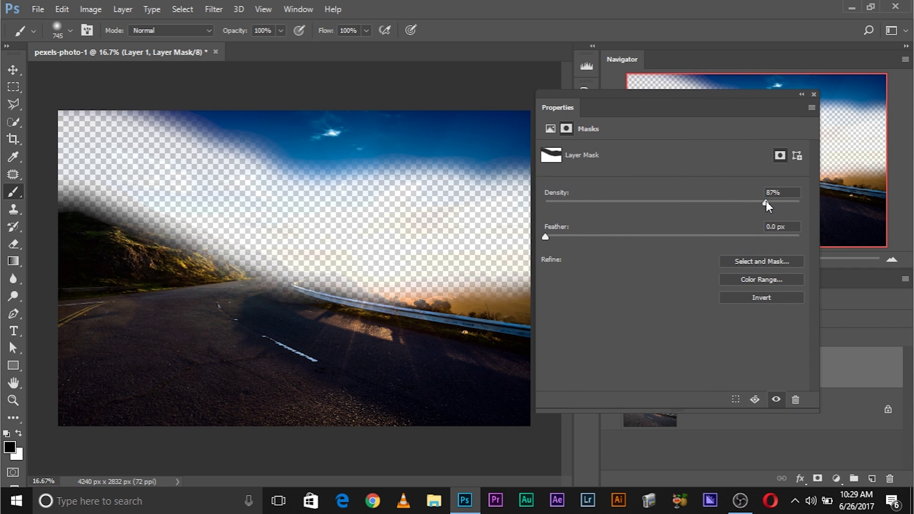
Step: Show the Background layer again, set the layer mask's density to 69%, close its properties, and compare Layer 1 hidden and shown
drag(765, 201, 709, 202)
drag(682, 101, 724, 83)
click(611, 409)
drag(646, 190, 730, 194)
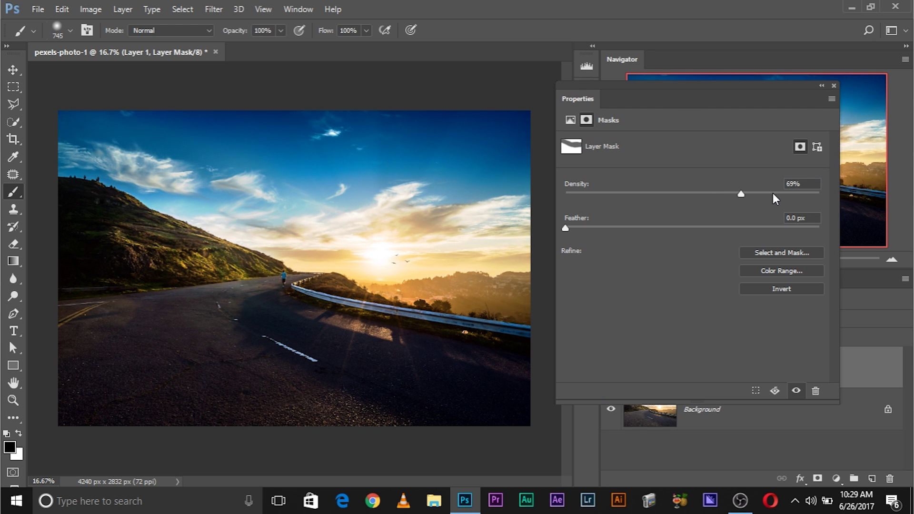
click(832, 87)
click(611, 369)
click(611, 369)
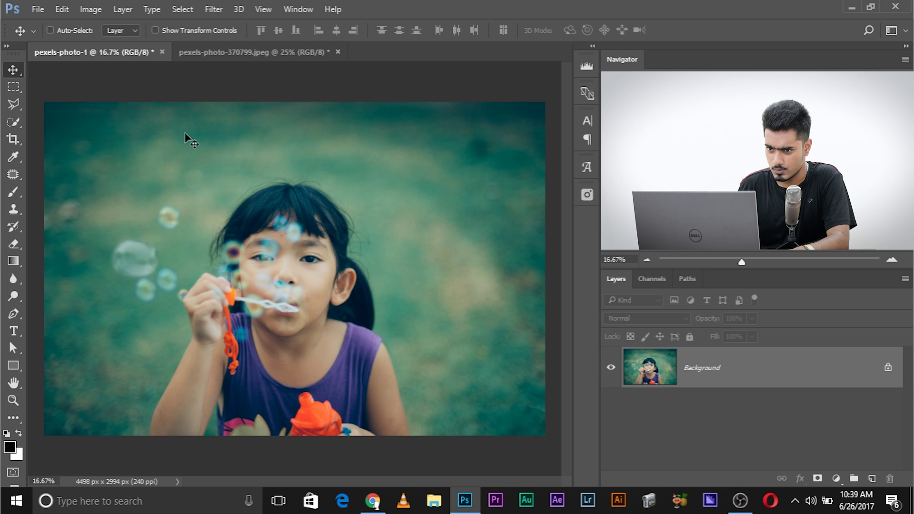
Step: Switch to the pexels-photo-370799.jpeg document to view the blue bokeh image
click(228, 53)
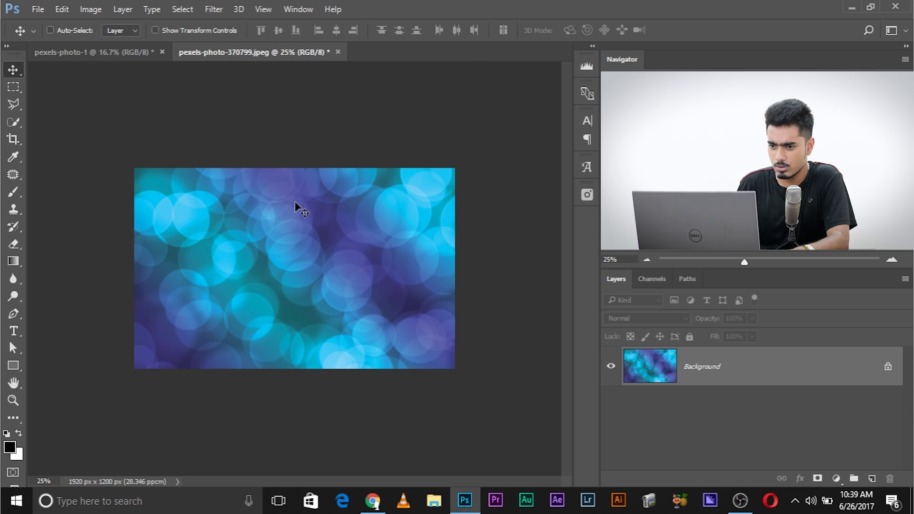
Step: Switch to the pexels-photo-1 document and duplicate its Background layer
click(104, 51)
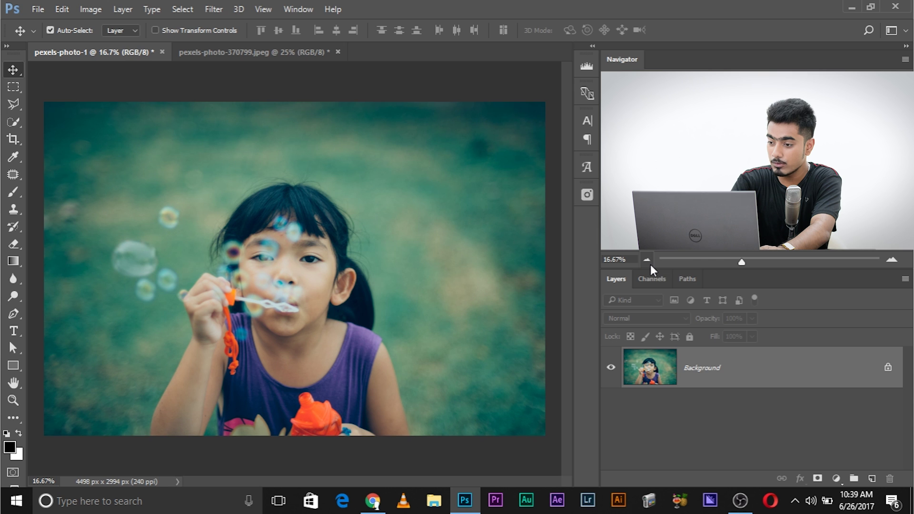
key(ctrl+j)
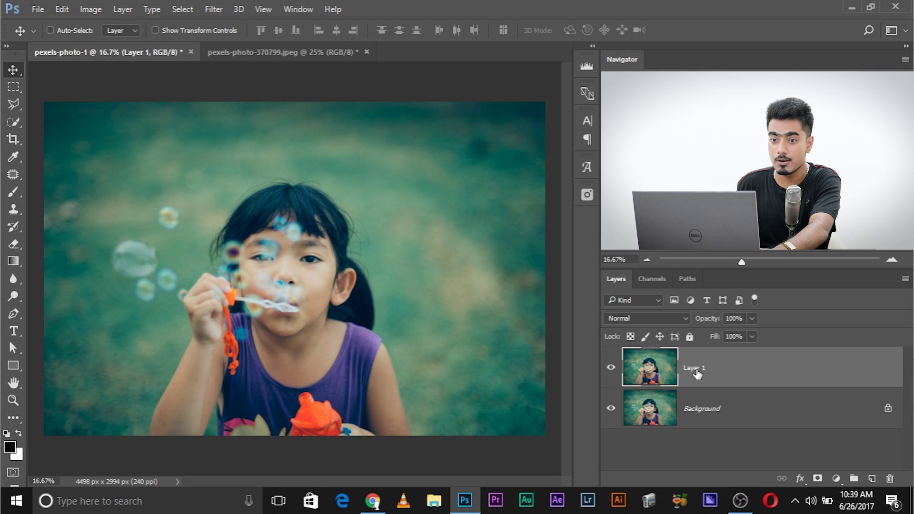
click(91, 9)
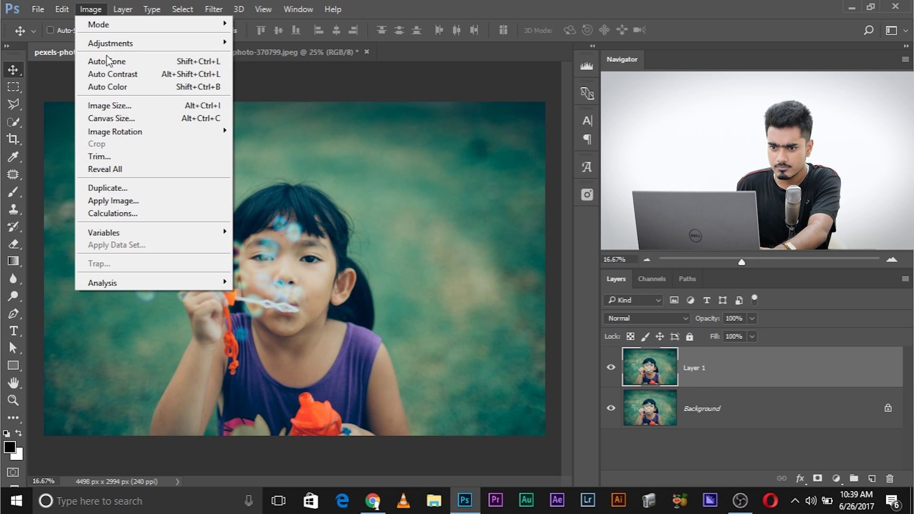
click(123, 201)
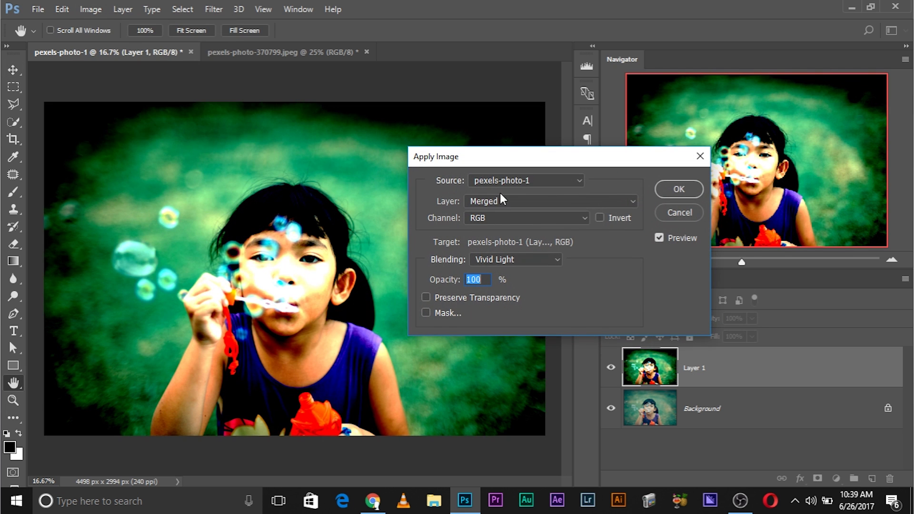
click(508, 183)
drag(510, 156, 525, 159)
click(543, 182)
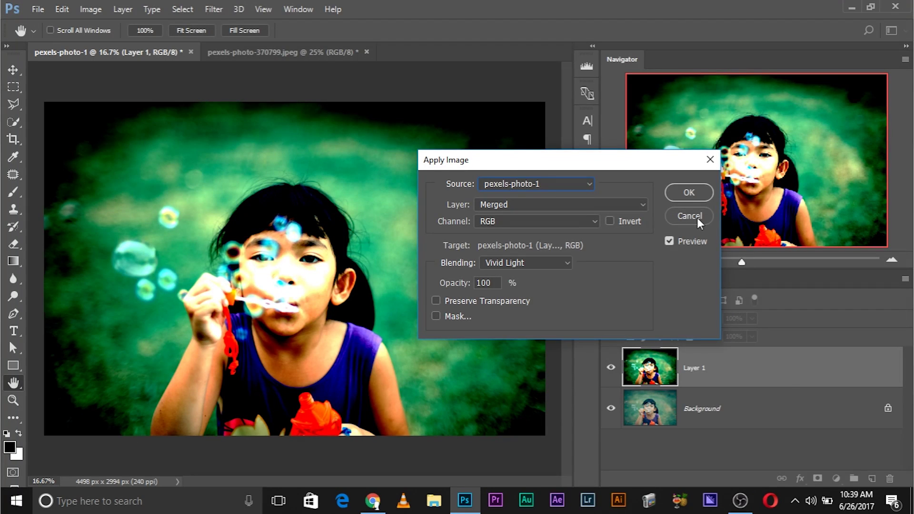
click(515, 183)
click(516, 183)
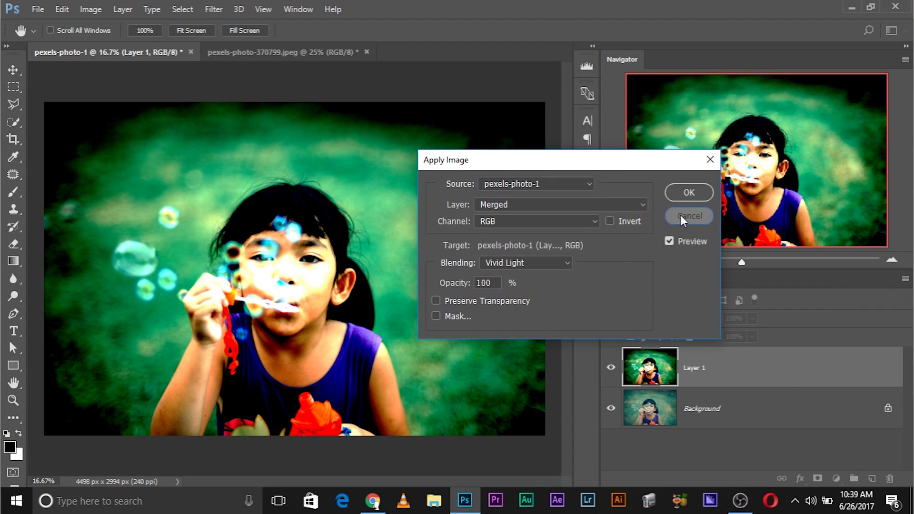
click(680, 215)
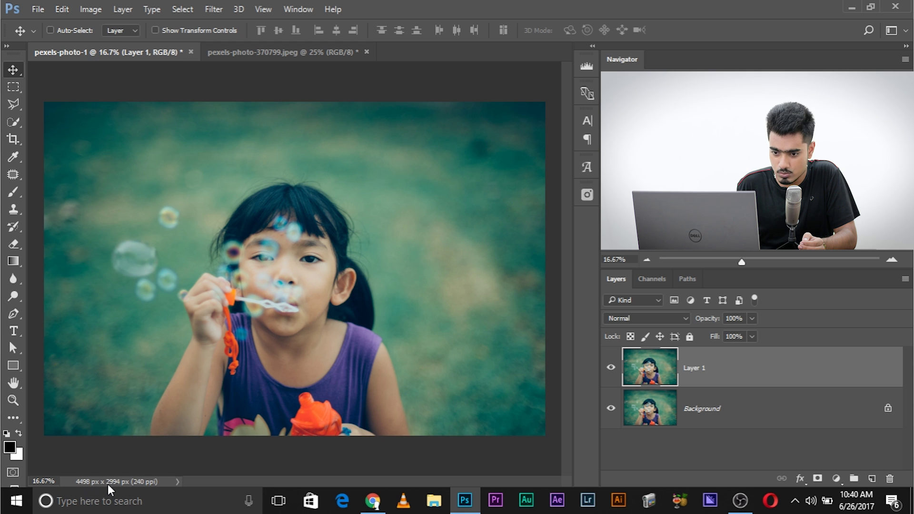
Step: Compare the pixel dimensions of the pexels-photo-1 portrait and the pexels-photo-370799.jpeg bokeh image
click(178, 482)
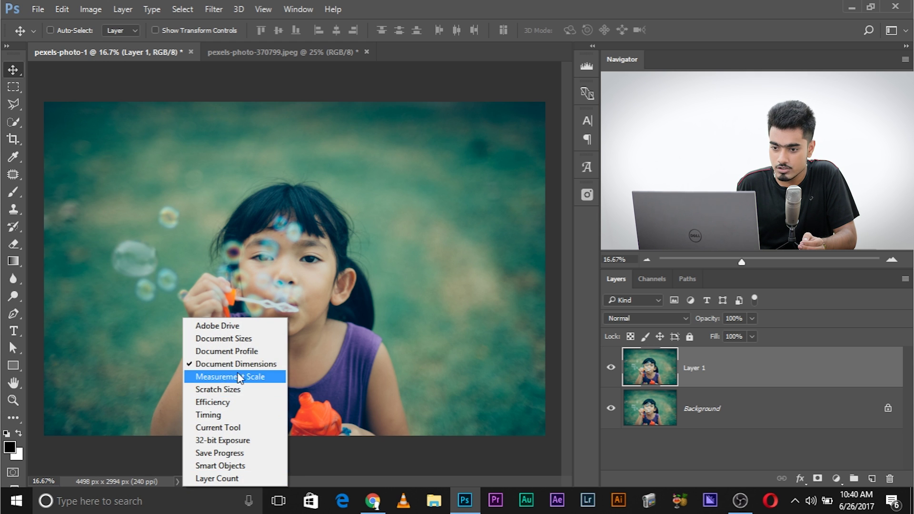
click(126, 434)
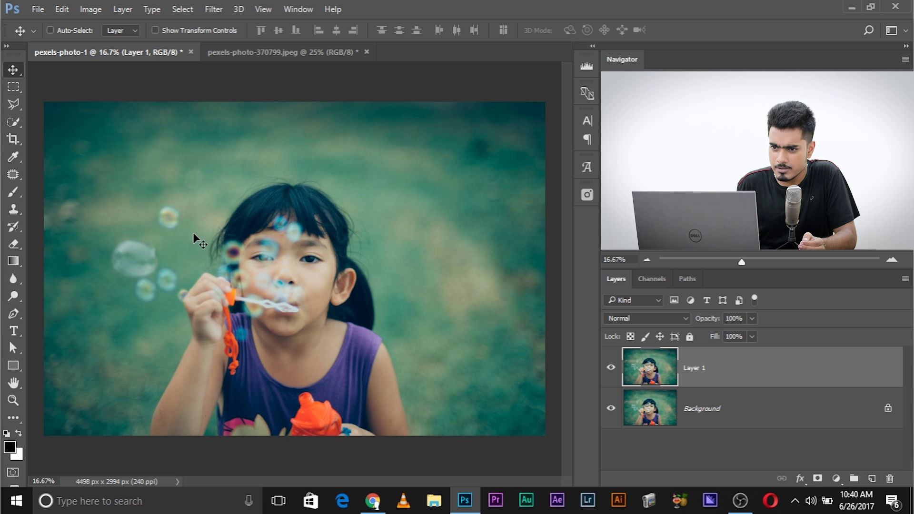
click(245, 49)
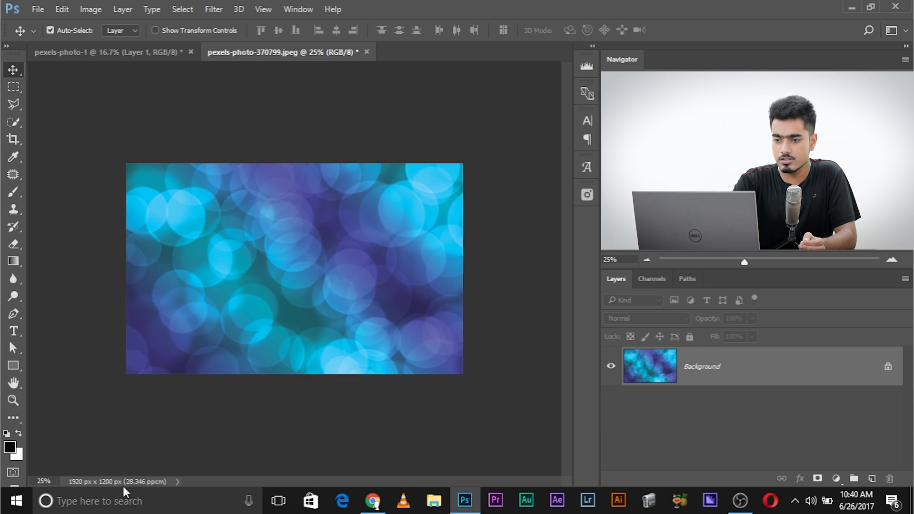
key(ctrl+equal)
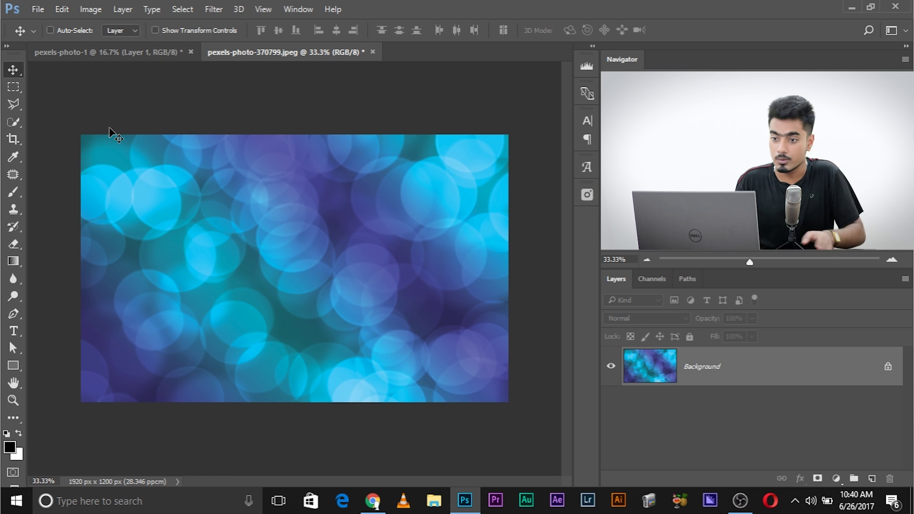
click(91, 9)
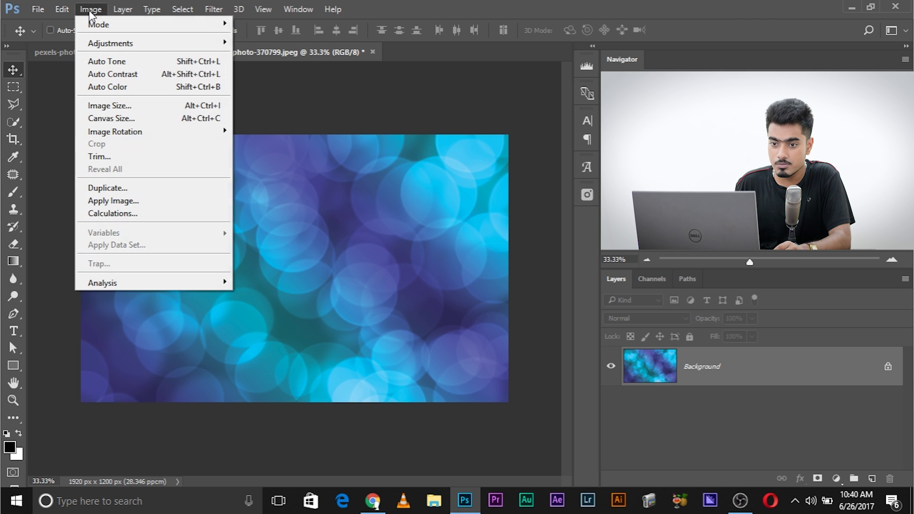
click(63, 54)
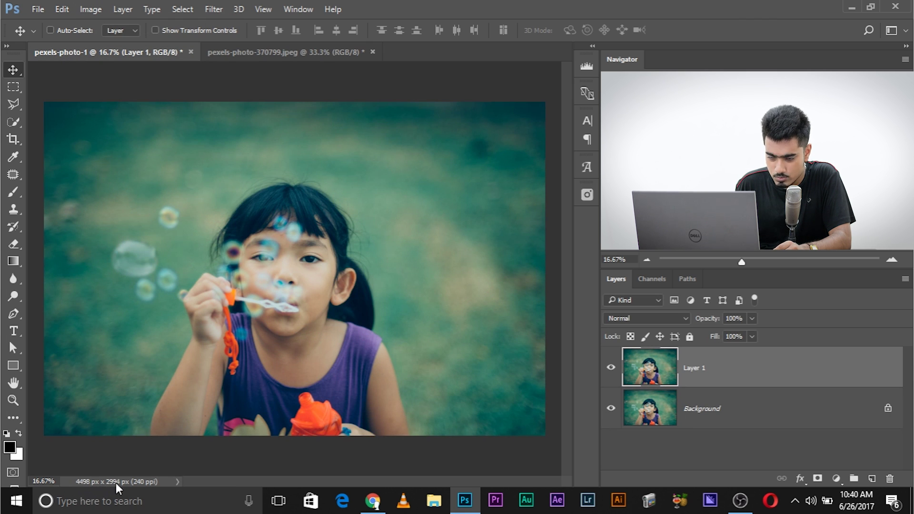
Step: Resize the pexels-photo-370799.jpeg bokeh image to 4498 px wide by 2994 px high with the proportions unlinked
click(276, 52)
click(90, 9)
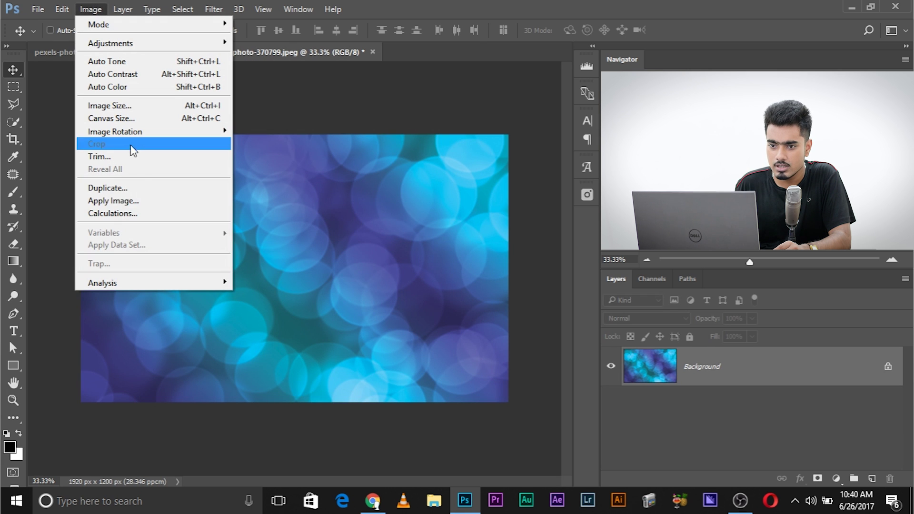
click(138, 106)
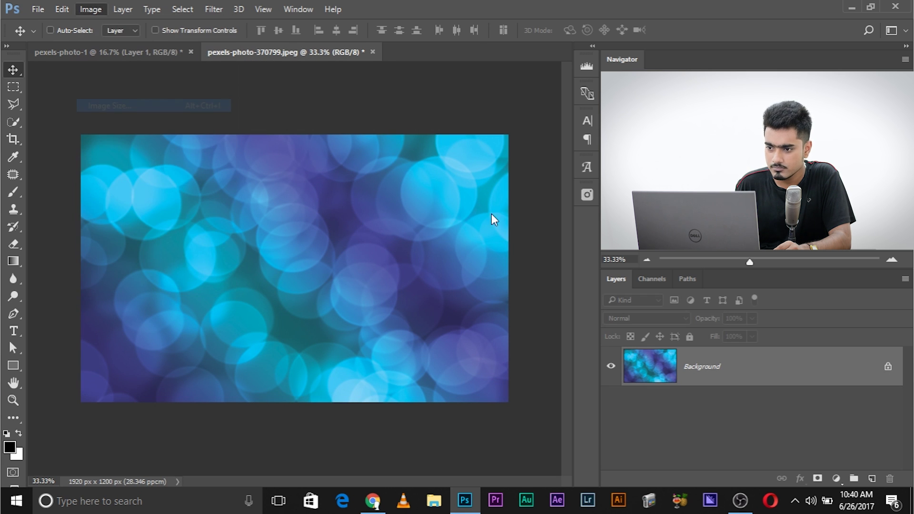
click(467, 186)
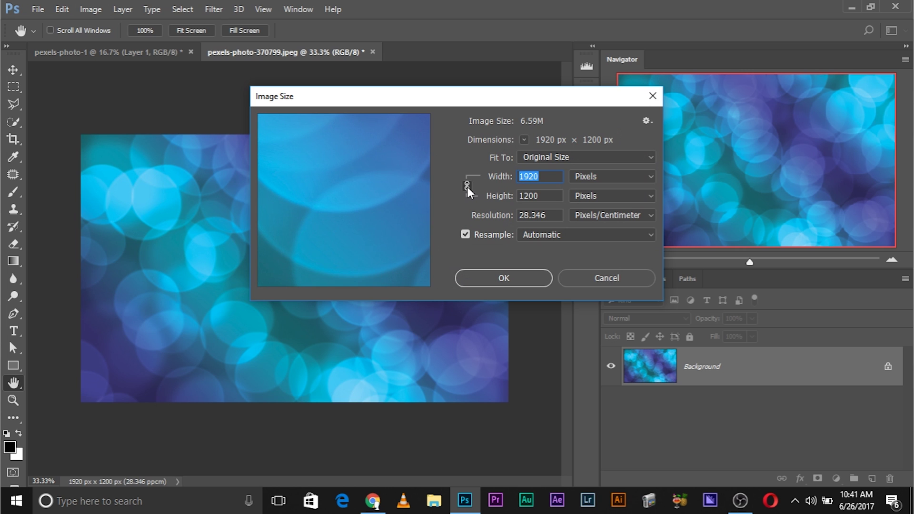
click(467, 186)
text(4498)
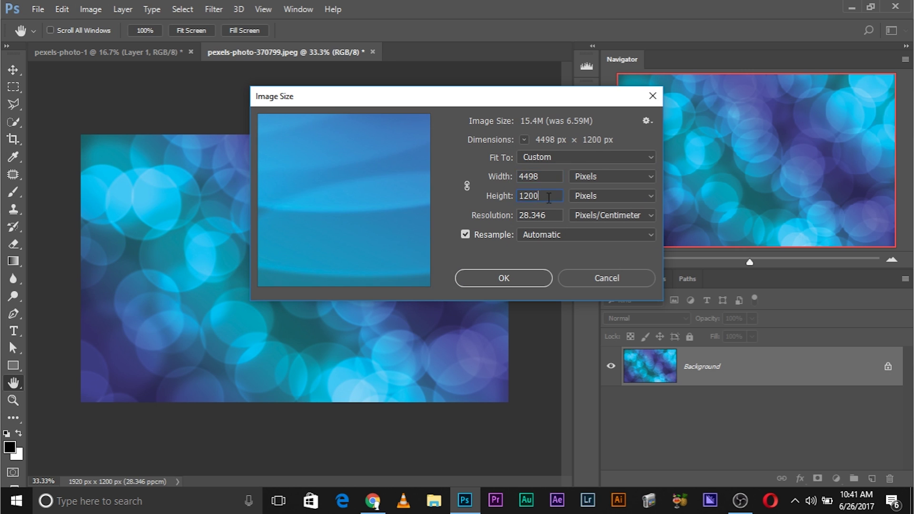
key(Tab)
text(2994)
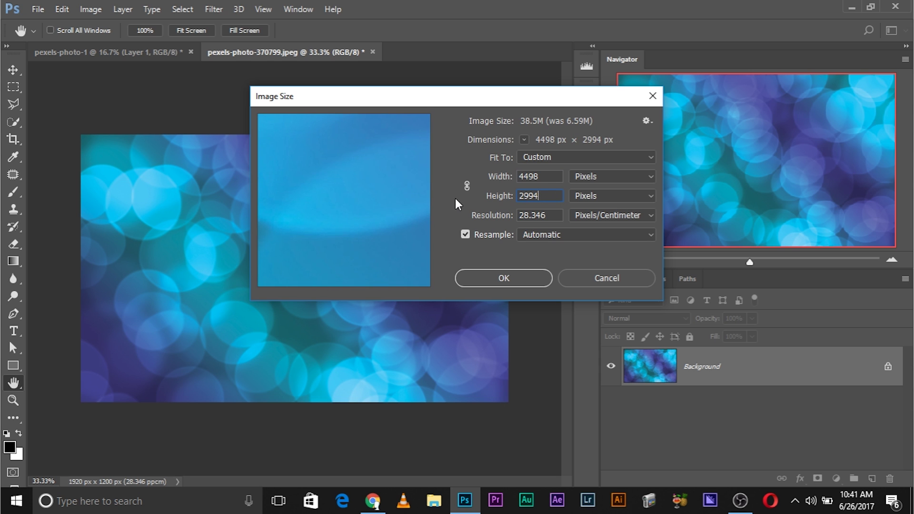
click(476, 276)
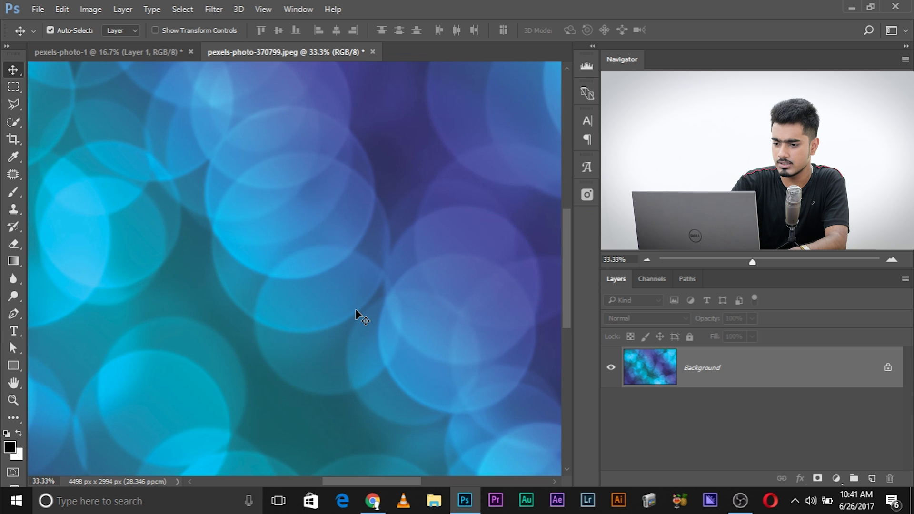
key(ctrl+minus)
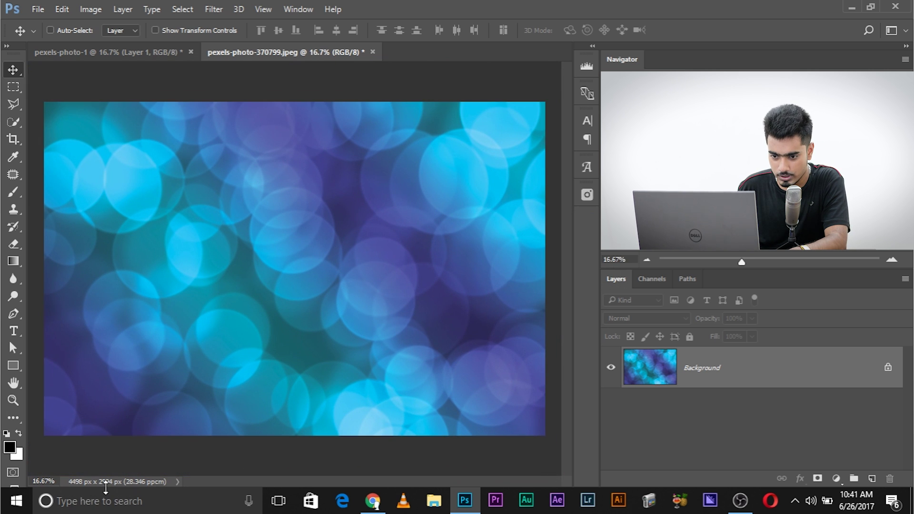
Step: Start Apply Image on the portrait's Layer 1 with pexels-photo-370799.jpeg as source and 50% opacity, keeping the dialog clear of the photo
click(96, 53)
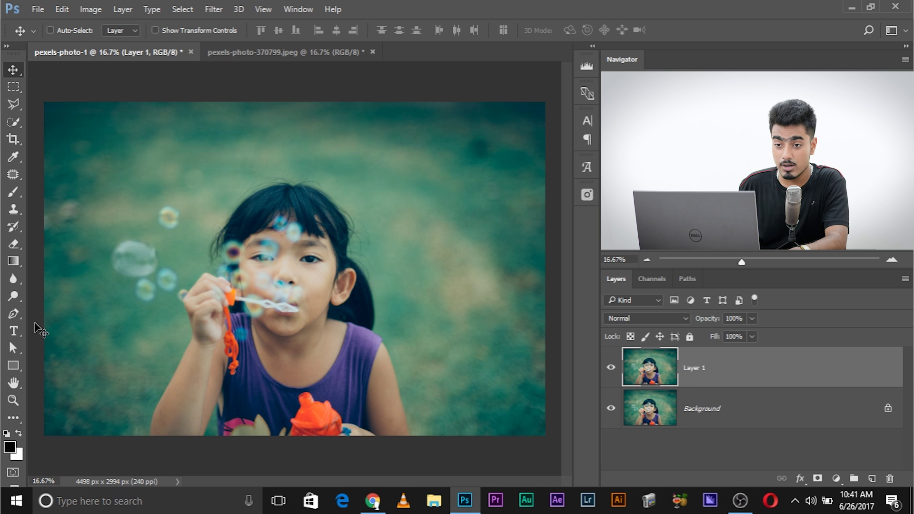
click(89, 9)
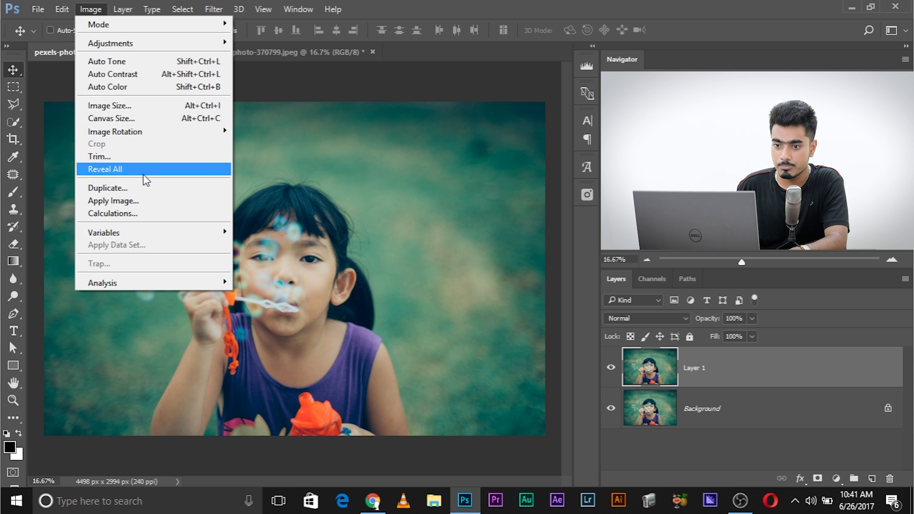
click(113, 201)
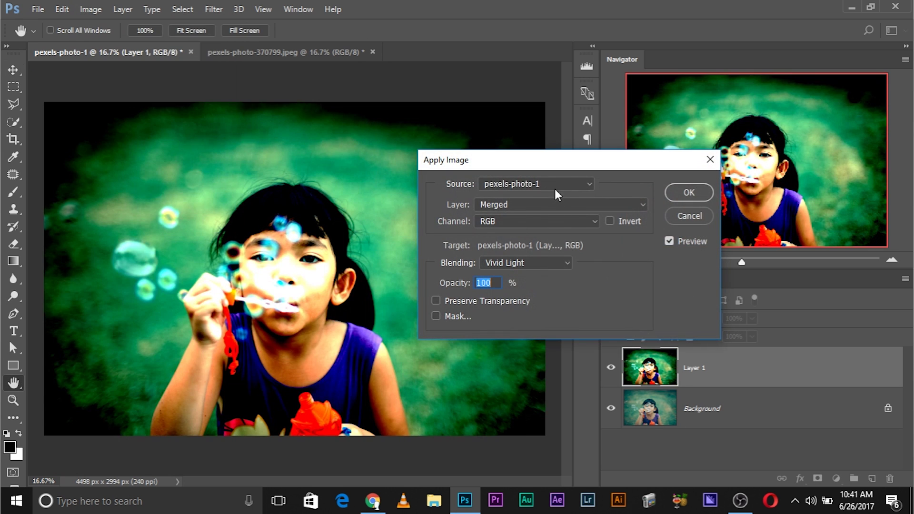
click(555, 185)
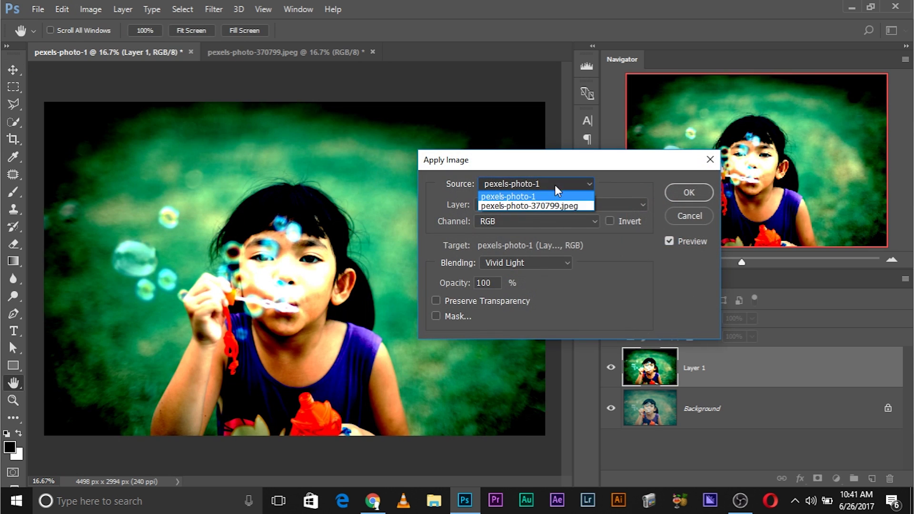
click(527, 207)
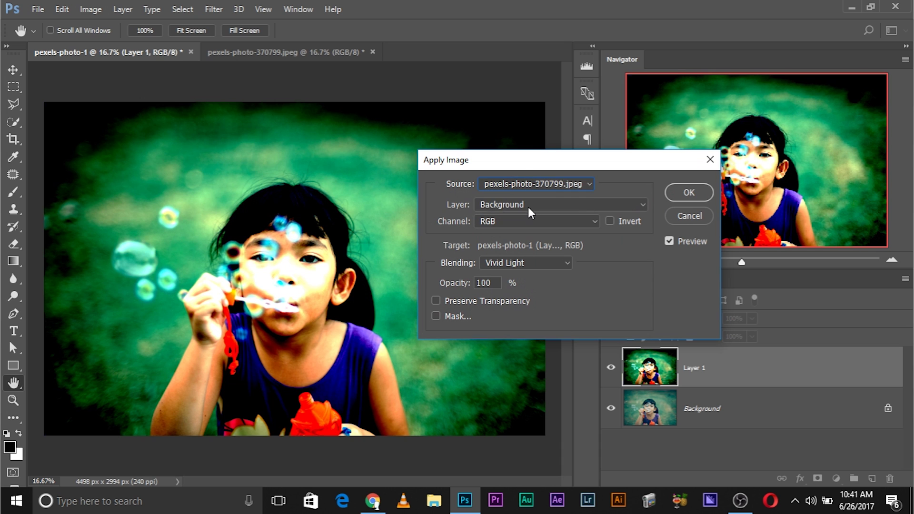
drag(531, 163, 686, 190)
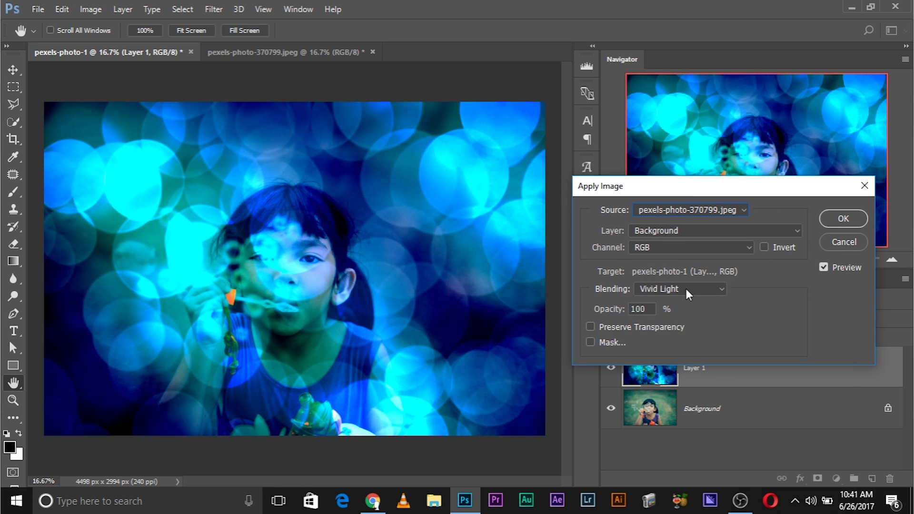
mouse_move(608, 315)
mouse_down()
mouse_move(581, 310)
mouse_move(598, 311)
mouse_up()
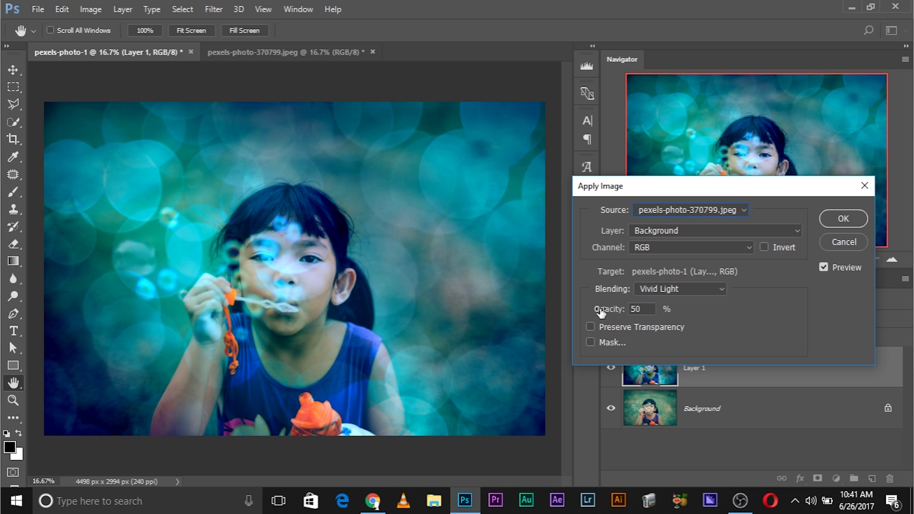
Step: Try the source's Red, Green and Blue channels, settle on Green, and set the Apply Image opacity to 60%
click(674, 247)
click(661, 266)
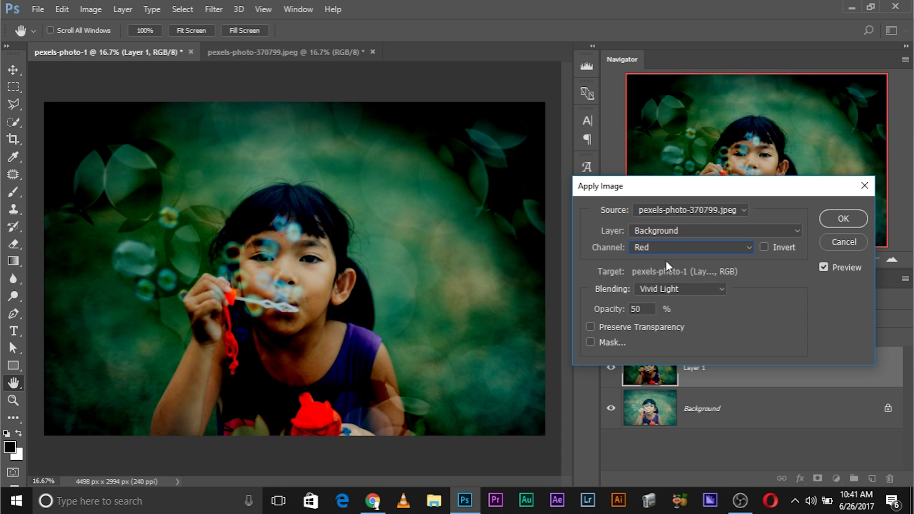
click(667, 248)
click(674, 279)
click(671, 248)
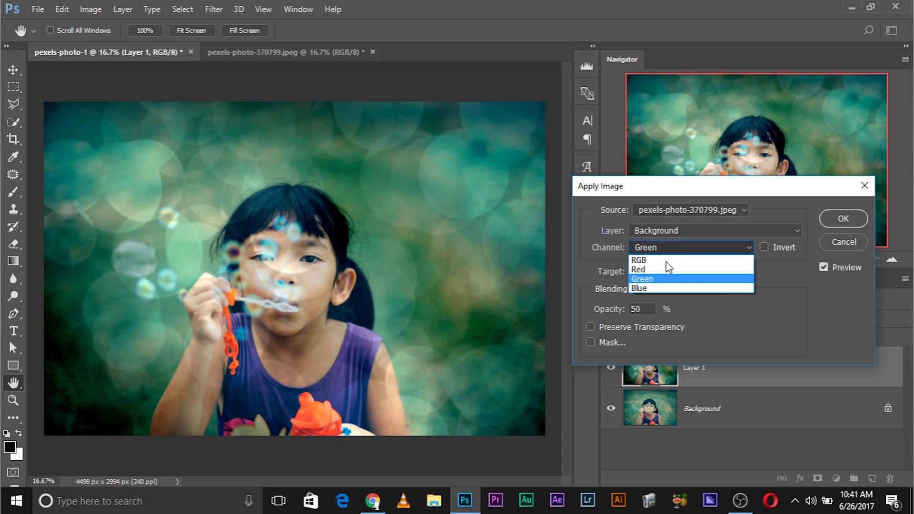
click(670, 287)
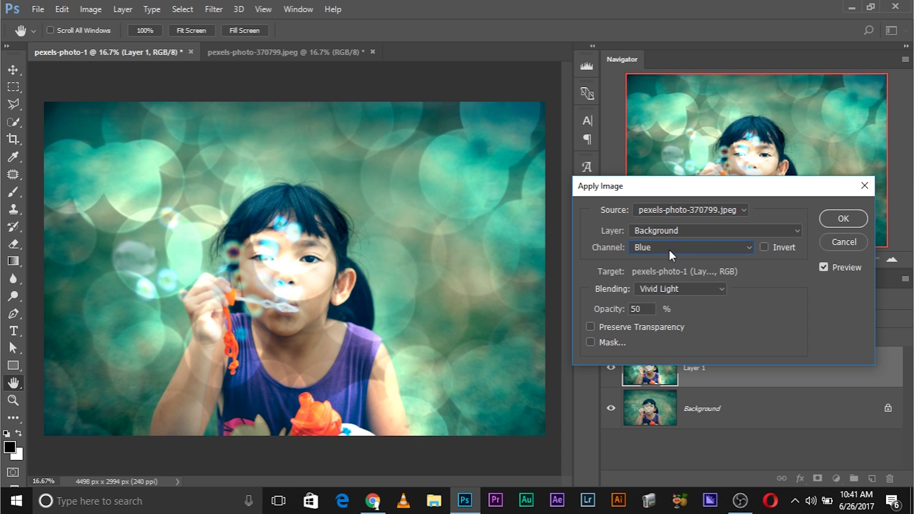
click(670, 248)
click(661, 279)
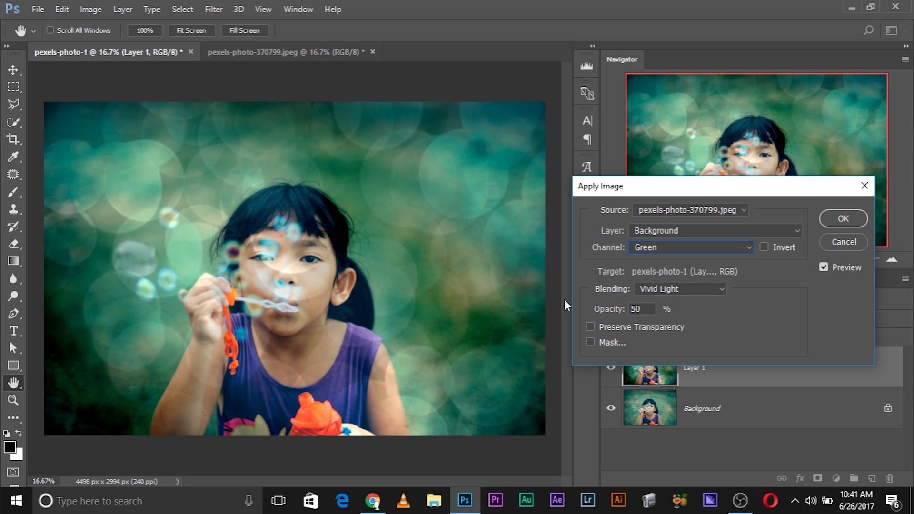
mouse_move(604, 312)
mouse_down()
mouse_move(620, 314)
mouse_move(608, 313)
mouse_up()
Step: Try the Overlay and Hard Light blending modes for the applied bokeh, and return to Vivid Light
click(653, 291)
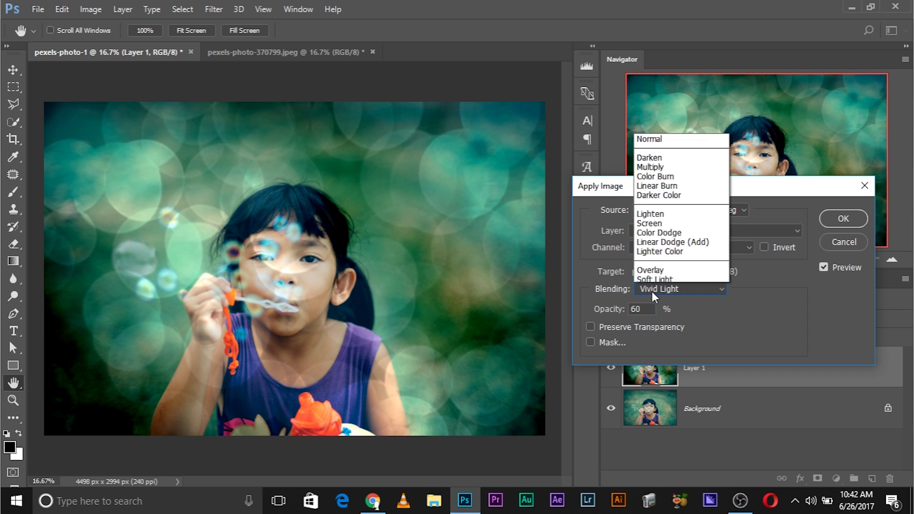
click(678, 155)
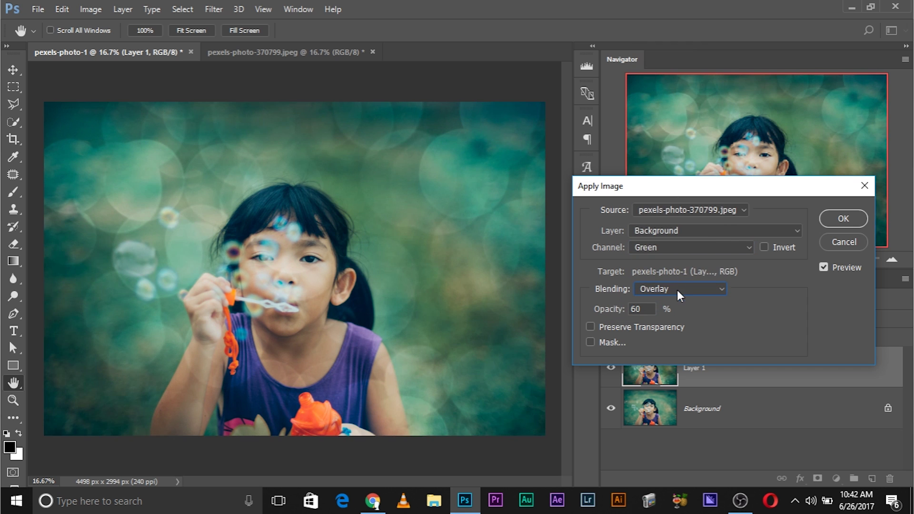
click(677, 290)
click(672, 177)
click(670, 289)
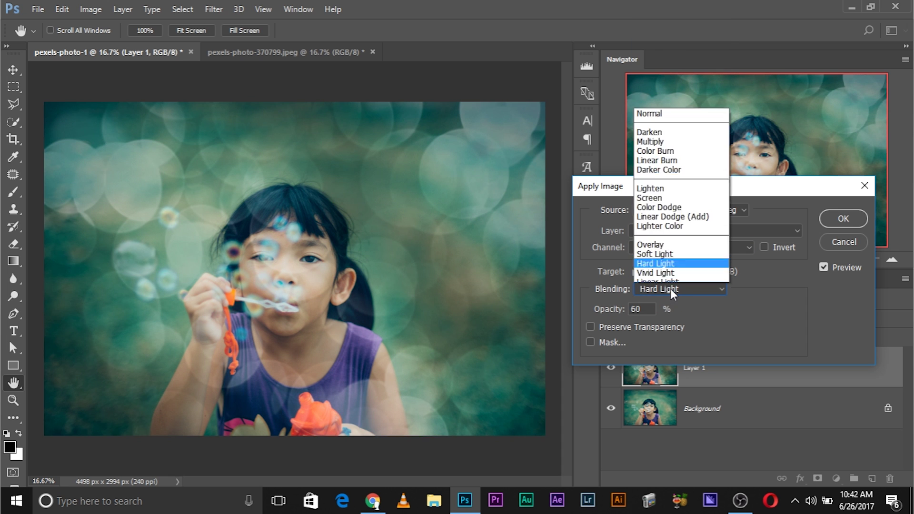
click(672, 188)
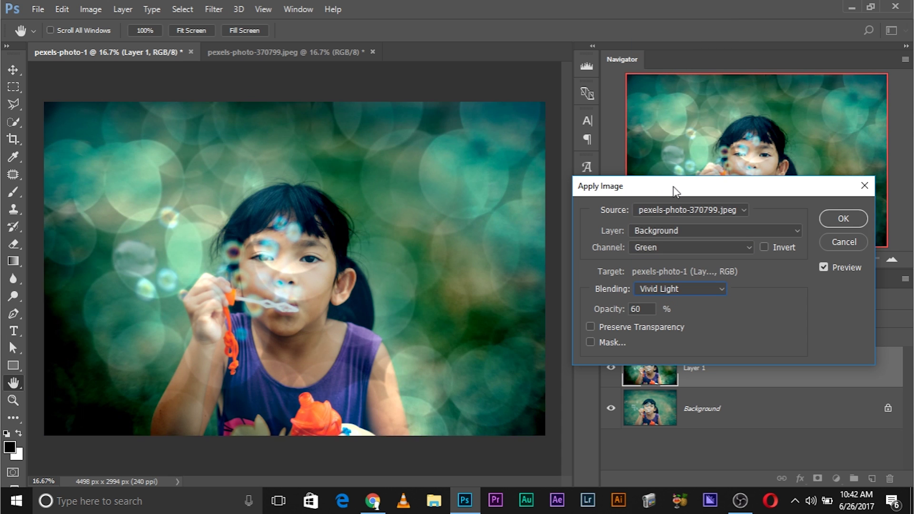
Step: Lower the Apply Image opacity to 51% and apply the bokeh blend to Layer 1
mouse_move(614, 311)
mouse_down()
mouse_move(596, 312)
mouse_move(605, 311)
mouse_up()
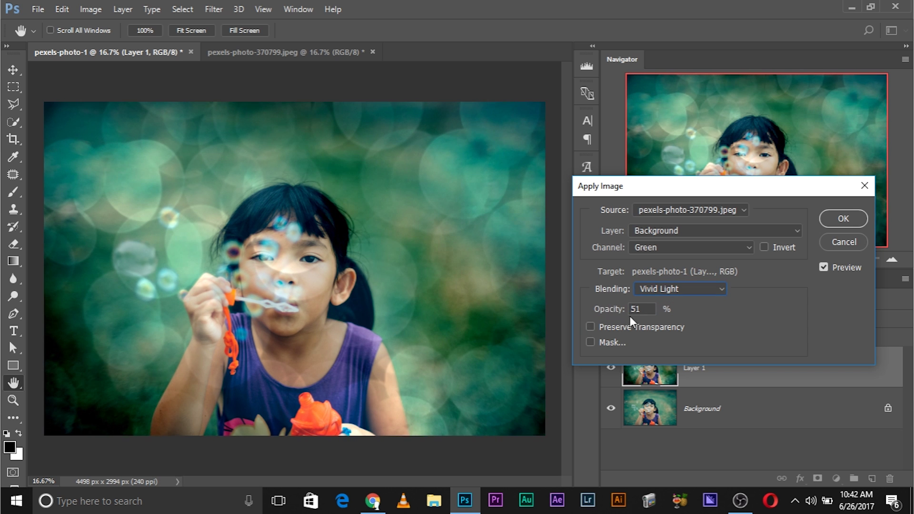
drag(725, 192, 696, 173)
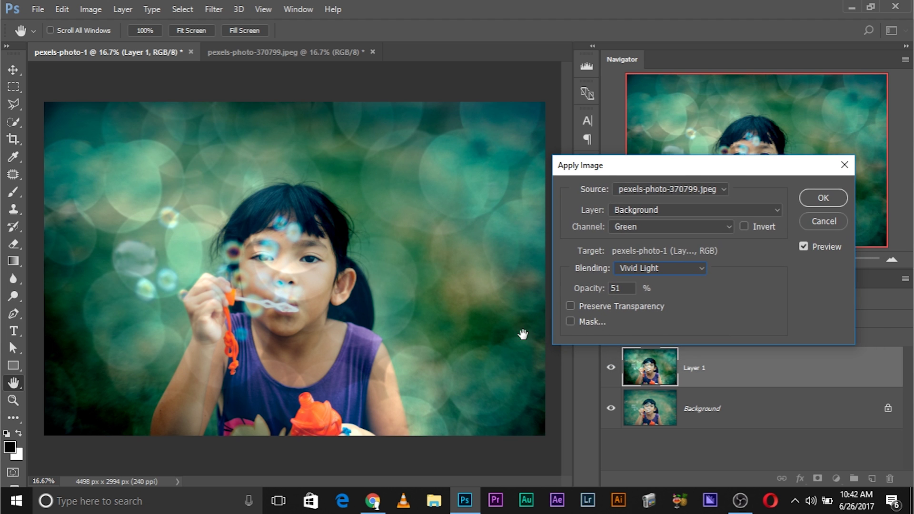
click(830, 193)
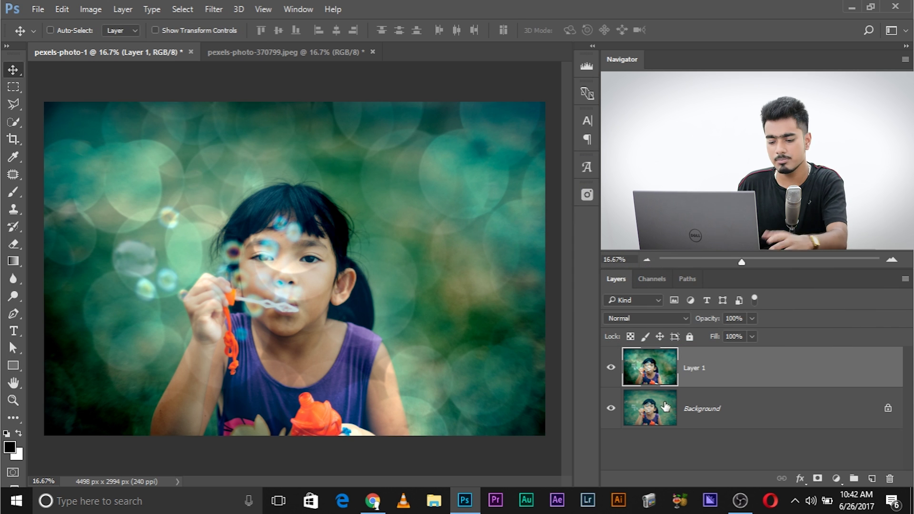
Step: Add a layer mask to Layer 1 and paint black with a large soft brush over the photo's corners and edges to hide the bokeh
click(818, 478)
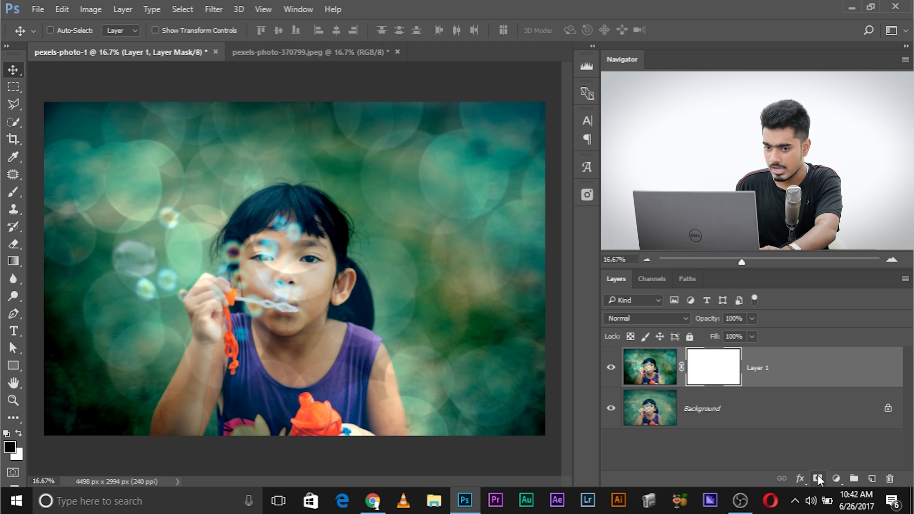
click(13, 192)
mouse_move(112, 364)
mouse_down()
mouse_move(61, 337)
mouse_move(51, 401)
mouse_up()
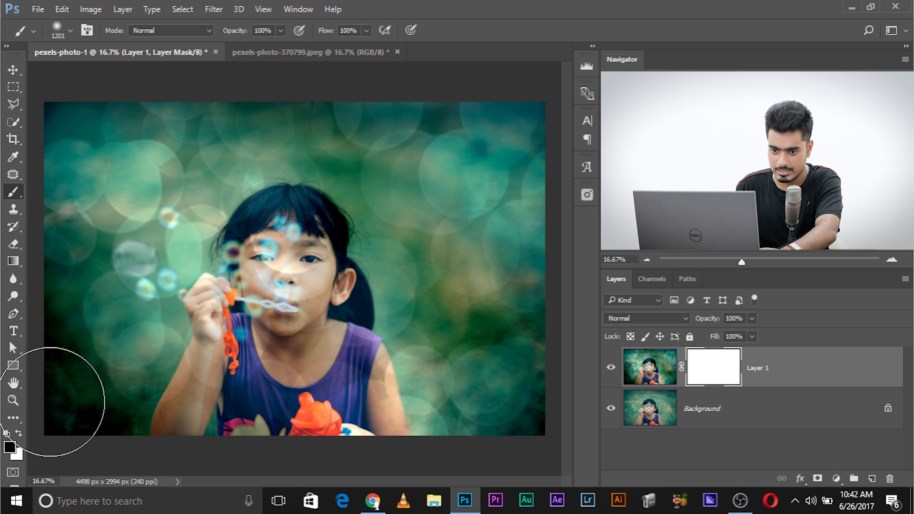
key(ctrl+alt+z)
key(ctrl+alt+z)
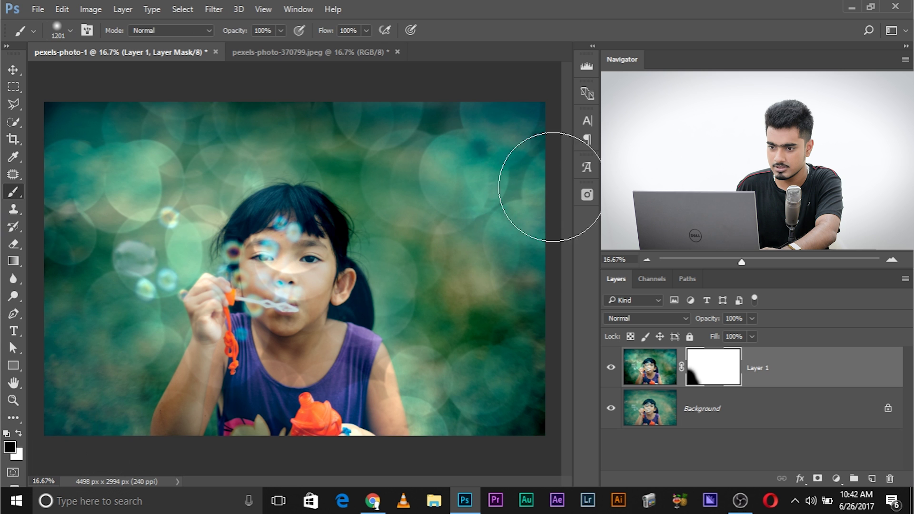
drag(490, 102, 520, 113)
drag(523, 447, 534, 439)
drag(110, 109, 92, 92)
drag(129, 286, 143, 286)
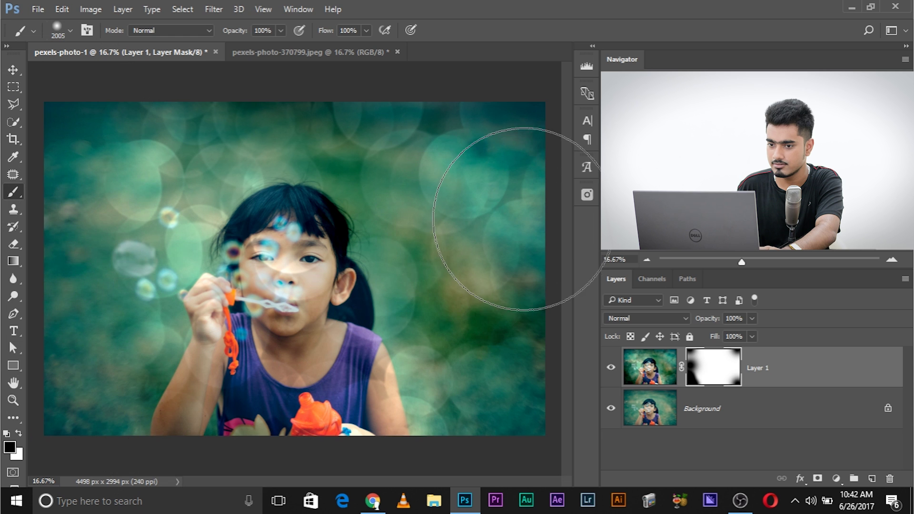
Step: Refine Layer 1's mask at the photo's side edges, painting white to restore bokeh and black to hide it
drag(523, 219, 504, 257)
key(x)
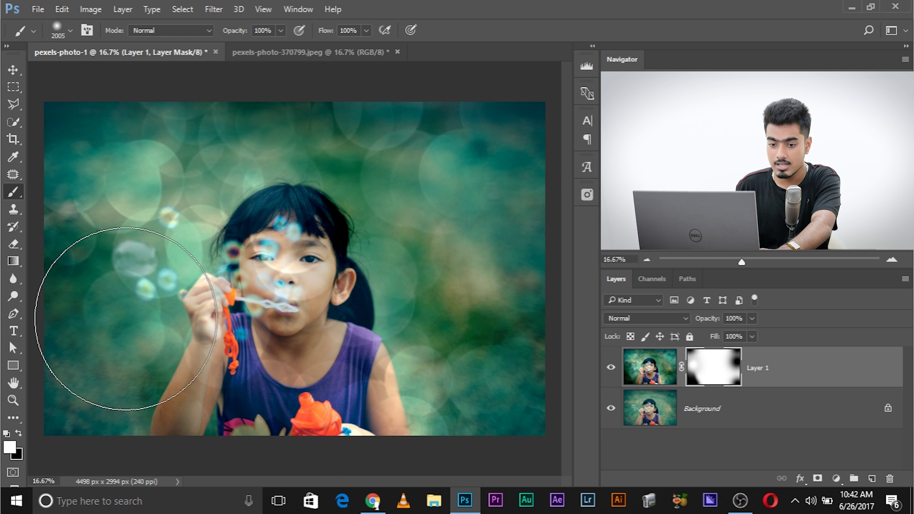
key(x)
key(x)
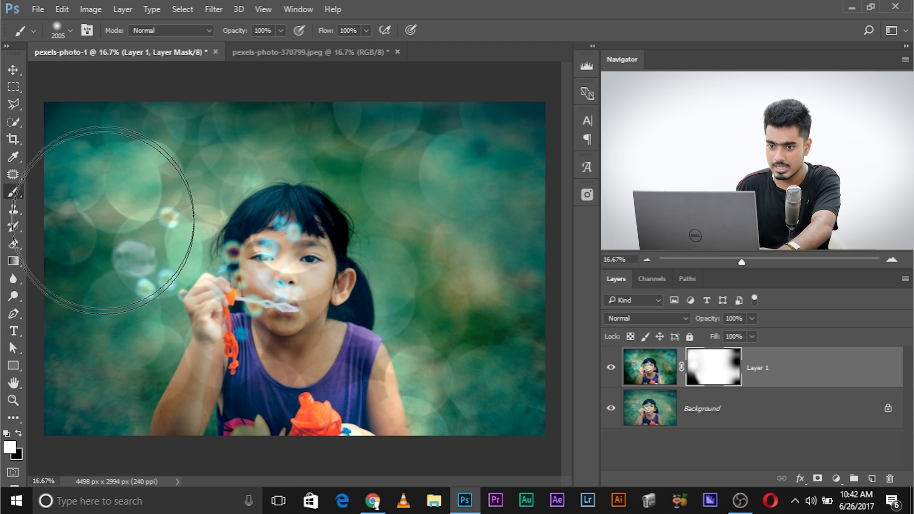
key(x)
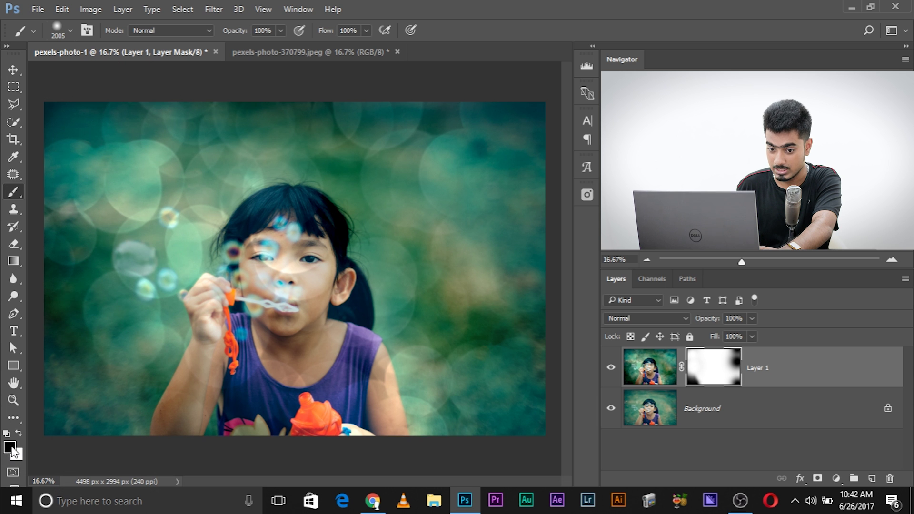
click(62, 295)
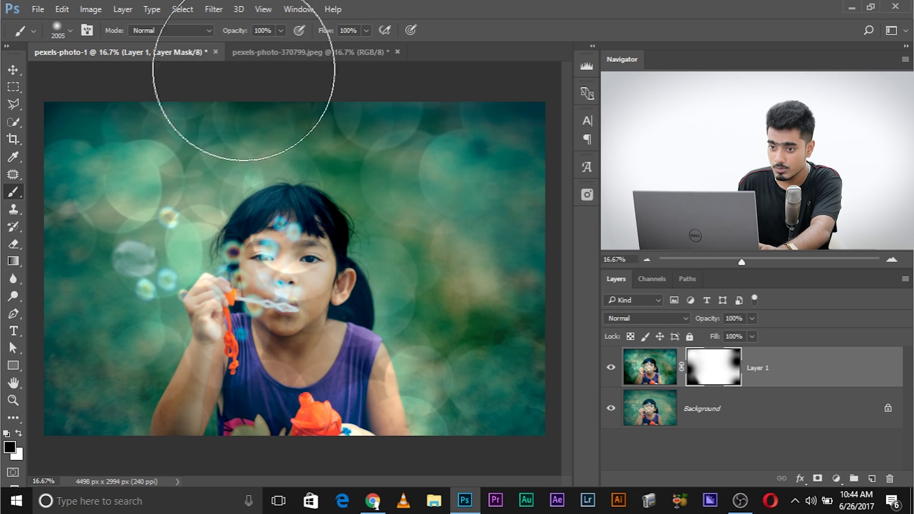
Step: Revert the pexels-photo-370799.jpeg bokeh image to 1920 px x 1200 px and select the whole image for copying
click(290, 49)
key(ctrl+minus)
key(ctrl+minus)
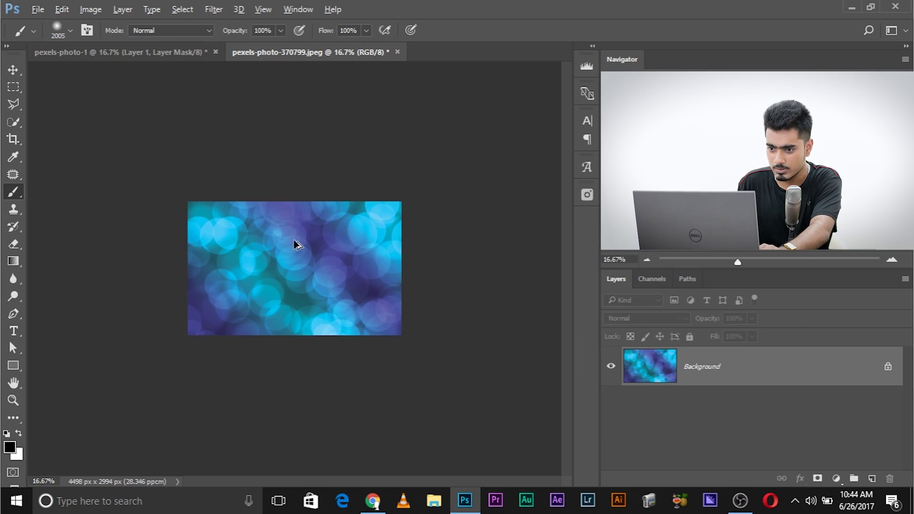
key(ctrl+plus)
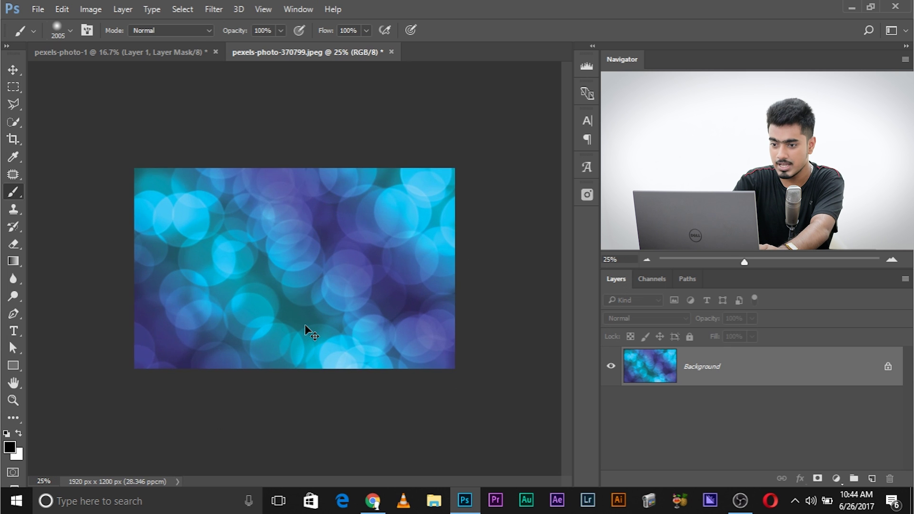
key(ctrl+minus)
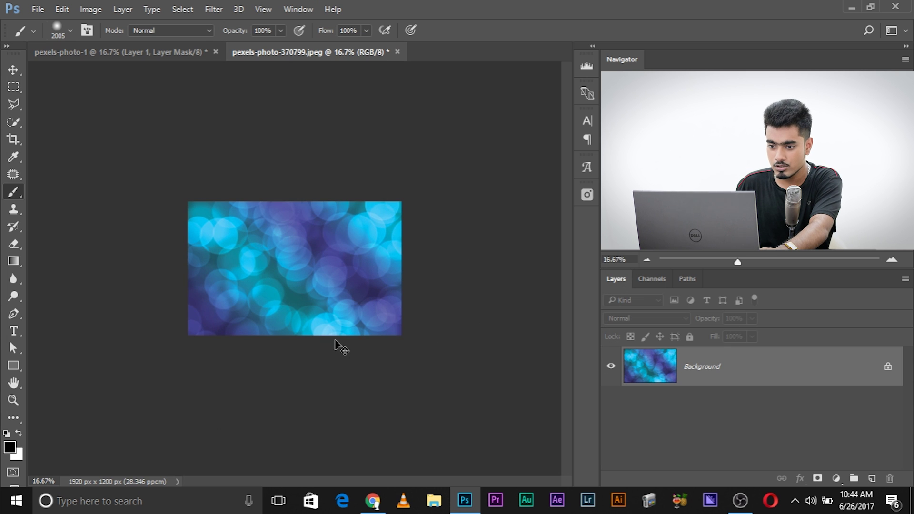
key(ctrl+a)
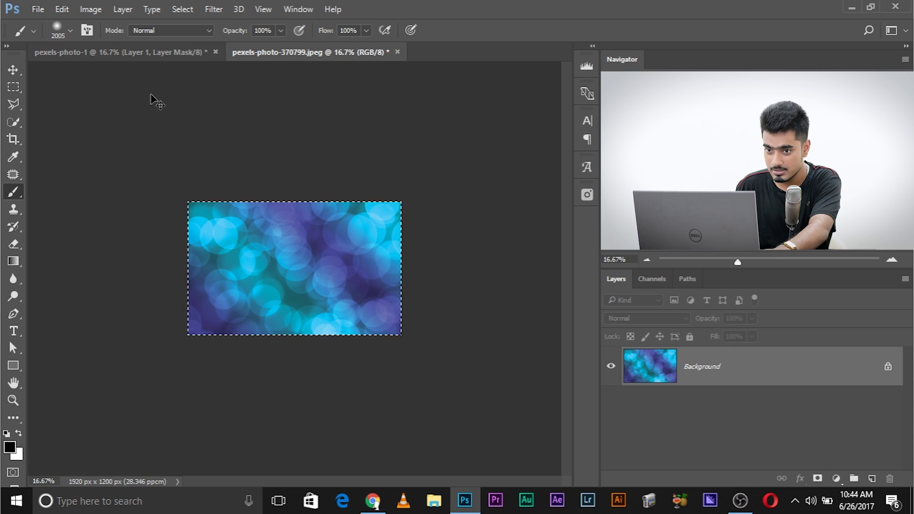
Step: Delete the masked Layer 1 from the portrait pexels-photo-1 and paste the bokeh image as a new layer
click(150, 58)
drag(833, 376, 889, 478)
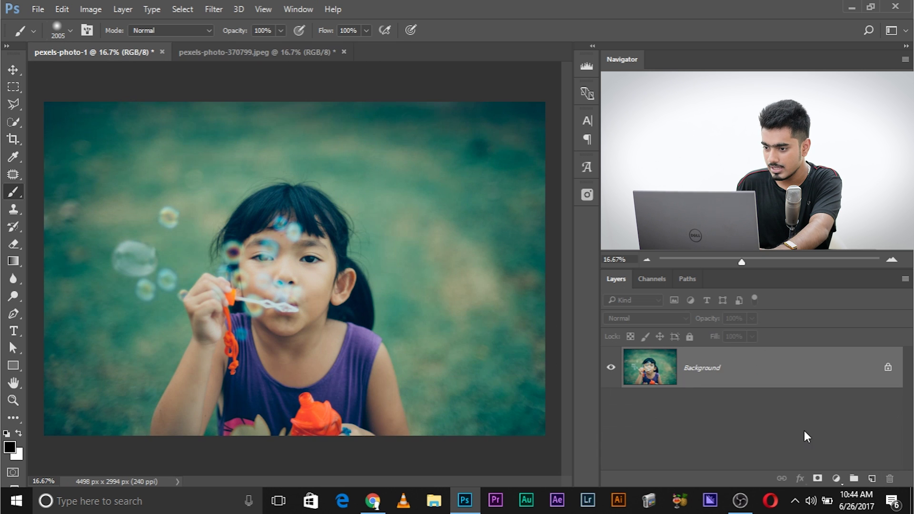
click(872, 482)
key(ctrl+v)
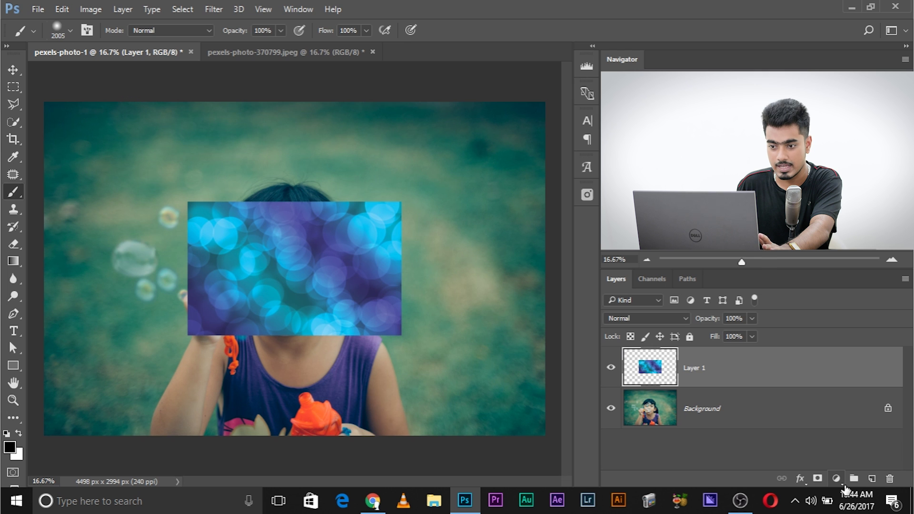
Step: Replace the centred bokeh layer with a copy of the bokeh image aligned to the portrait's upper-left corner
drag(799, 366, 889, 480)
click(236, 52)
drag(742, 348, 347, 262)
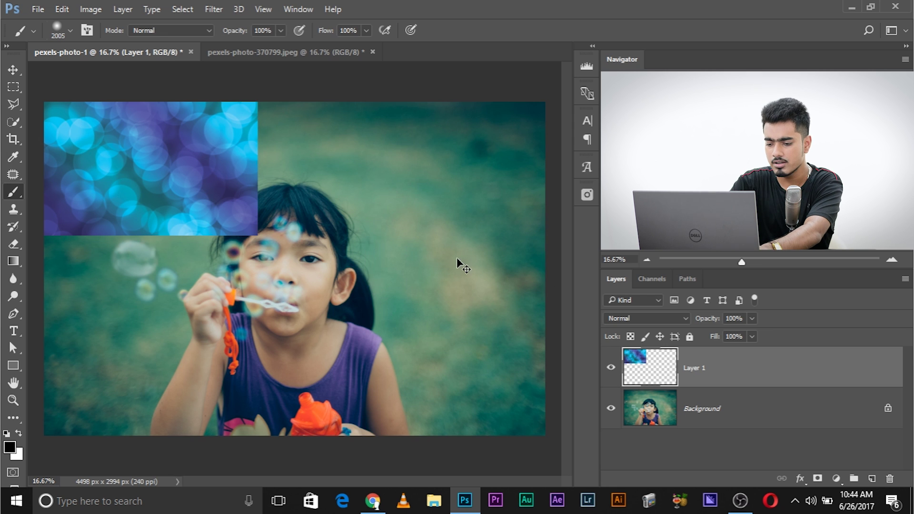
Step: Enlarge the bokeh layer proportionally from the portrait's upper-left corner with Free Transform to about three quarters of the photo's width
key(ctrl+minus)
key(ctrl+t)
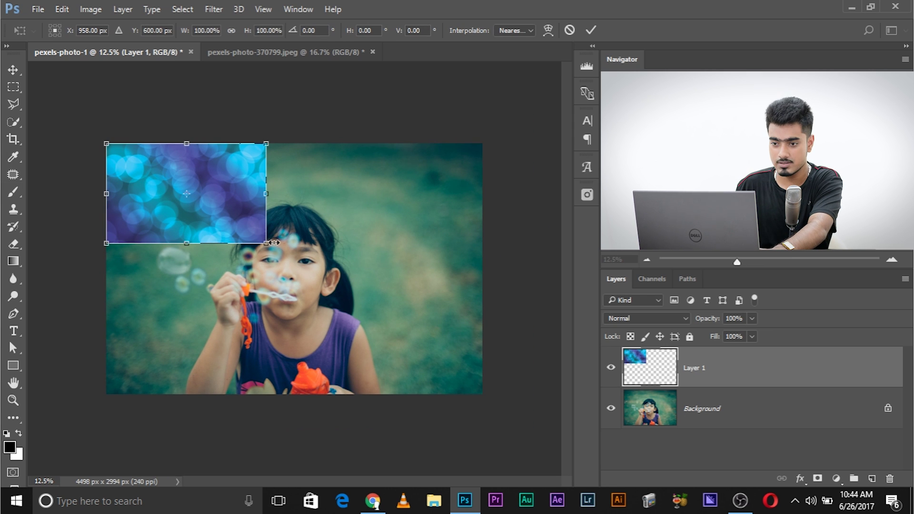
drag(267, 242, 310, 268)
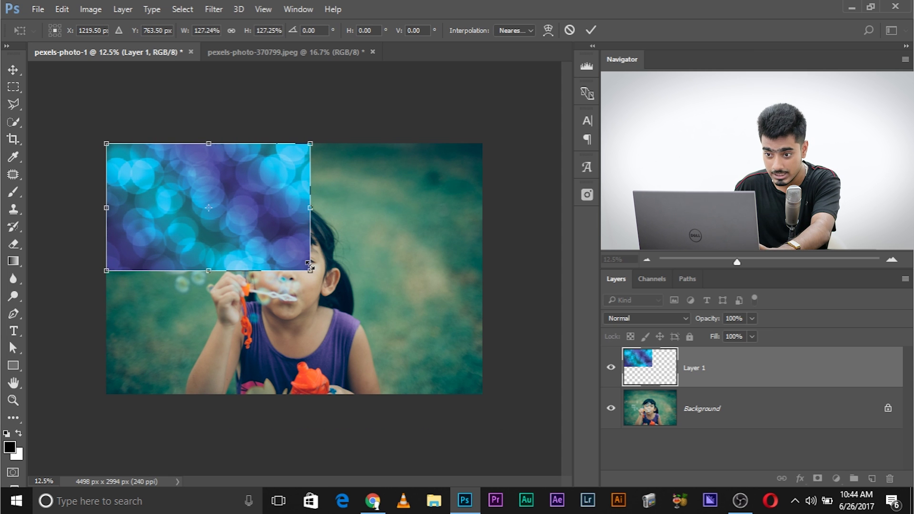
drag(309, 270, 387, 327)
key(Return)
key(b)
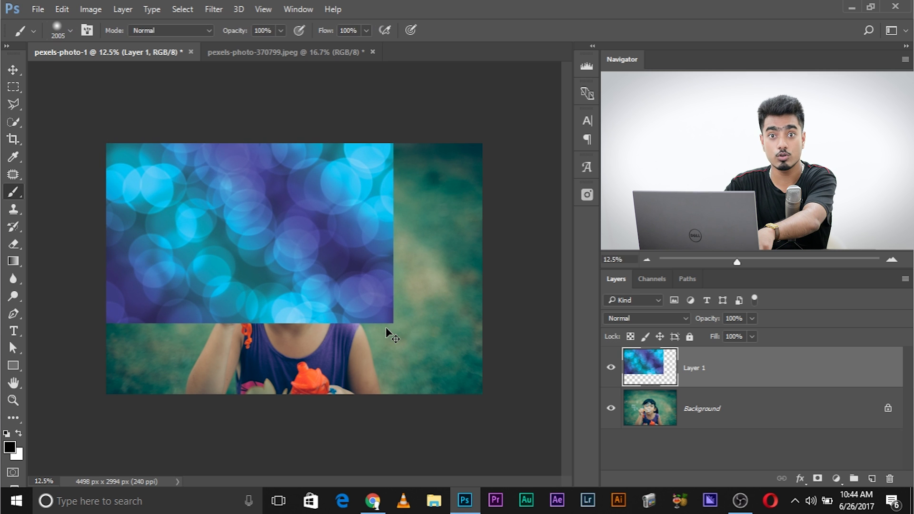
Step: Scale the bokeh layer up to about 145% with Free Transform and position it to cover the whole portrait
key(ctrl+t)
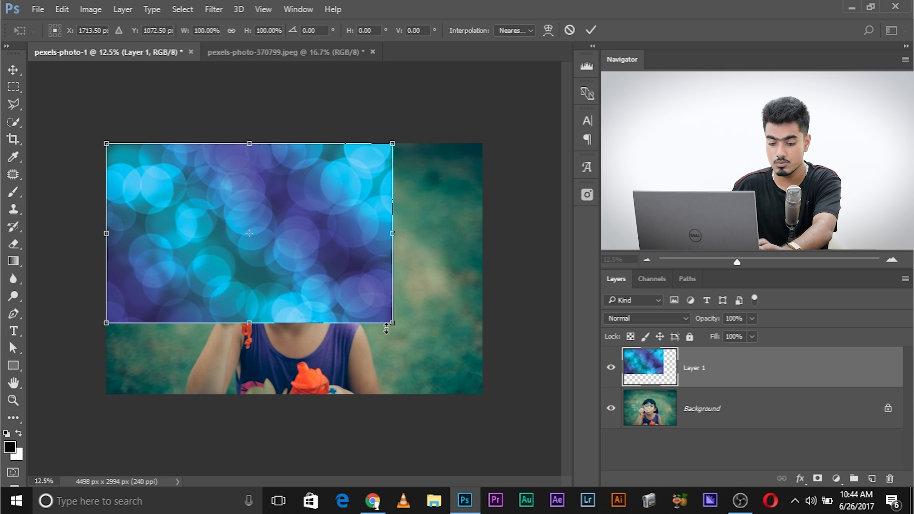
drag(392, 322, 359, 305)
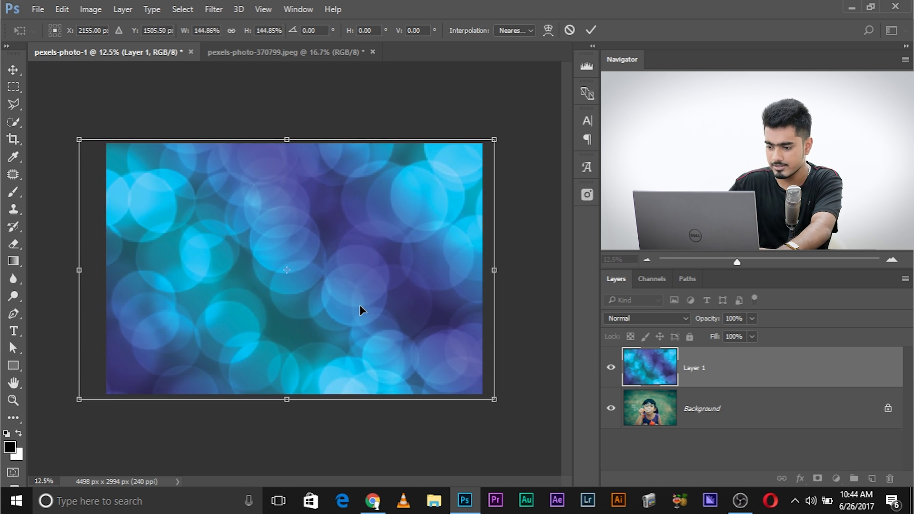
key(b)
key(Return)
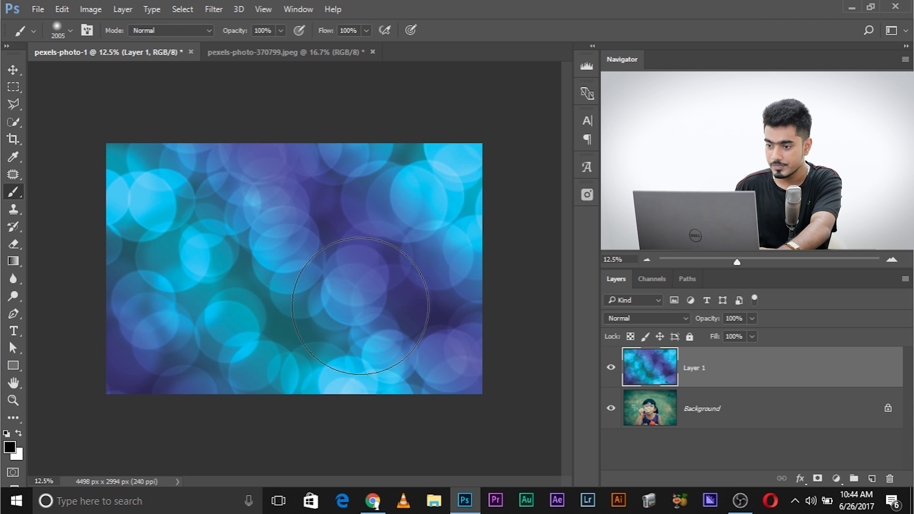
Step: Duplicate the Background layer and arrange the bokeh Layer 1 between Background copy and Background
click(790, 422)
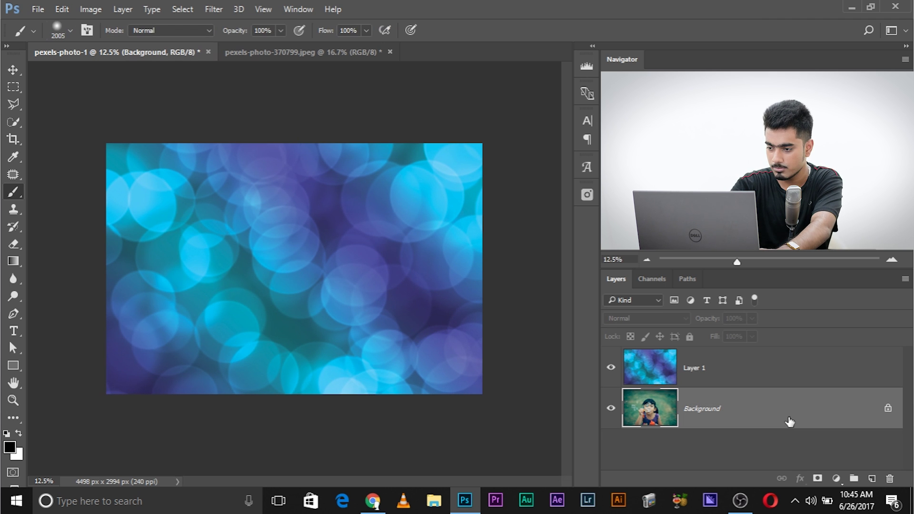
key(ctrl+j)
drag(705, 363, 749, 431)
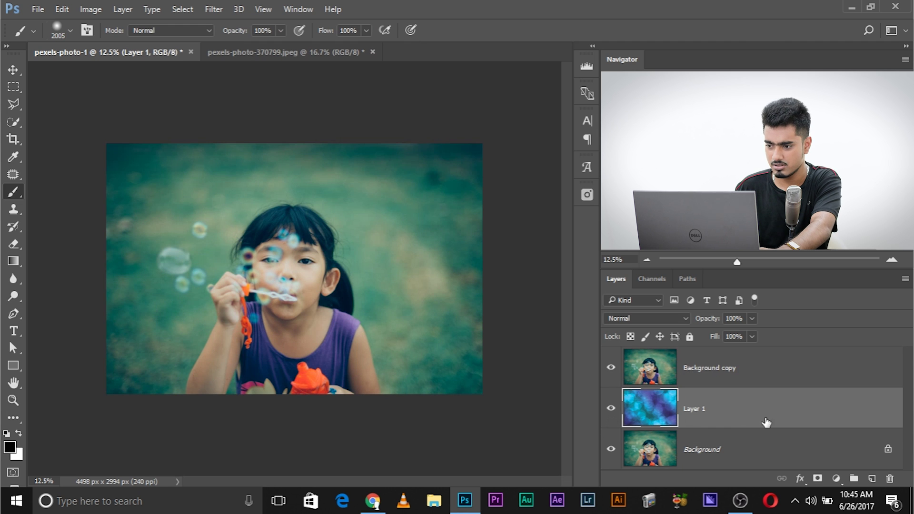
Step: Use Apply Image on Background copy with Layer 1 as the source layer, RGB channel, Vivid Light blending and 51% opacity
click(735, 368)
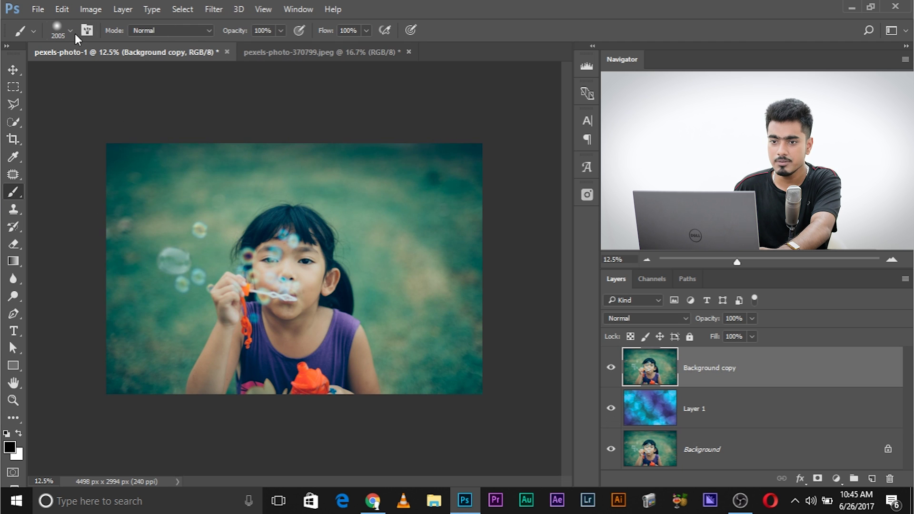
click(95, 10)
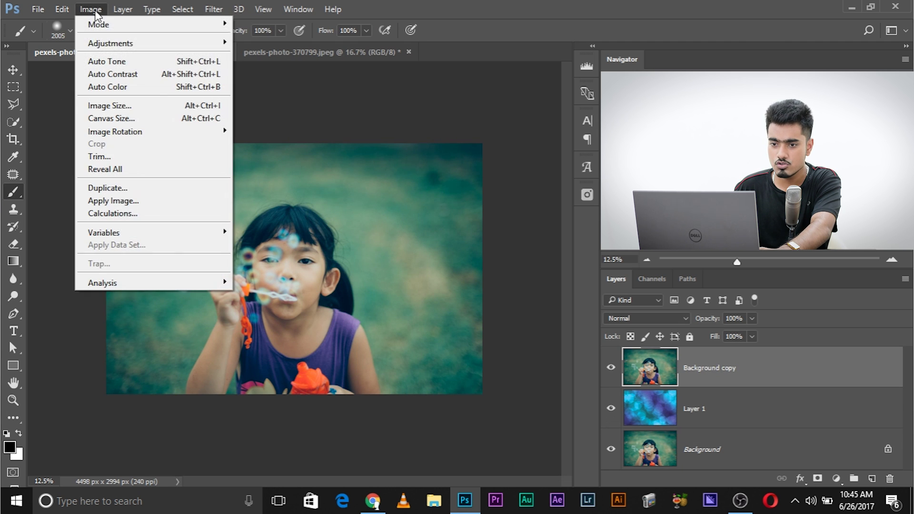
click(128, 201)
drag(642, 161, 547, 152)
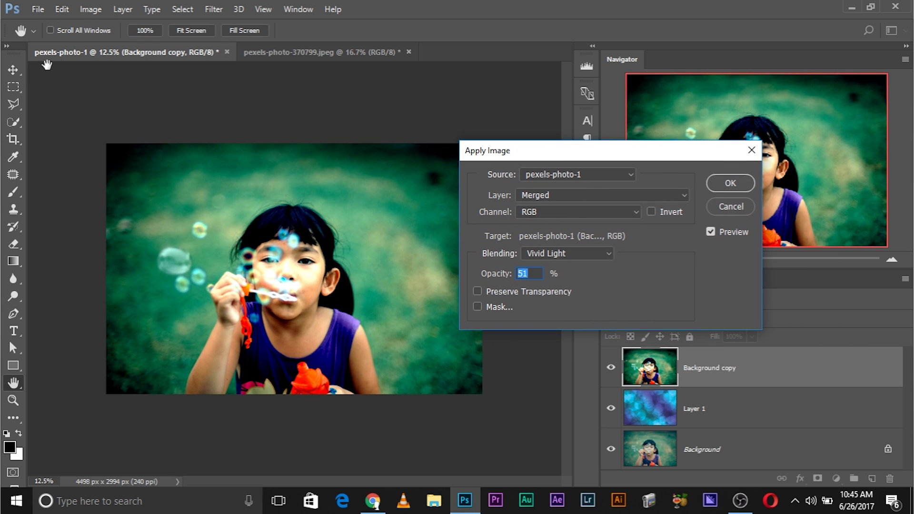
drag(590, 152, 585, 151)
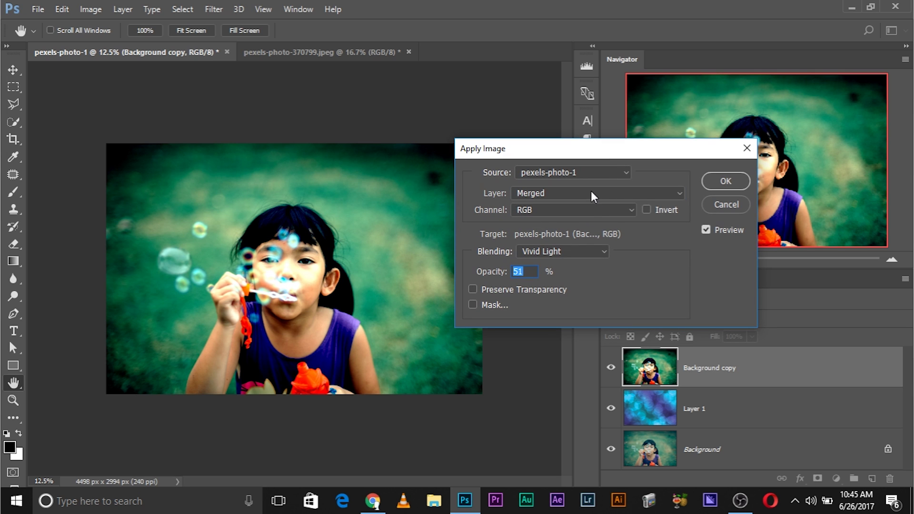
click(567, 190)
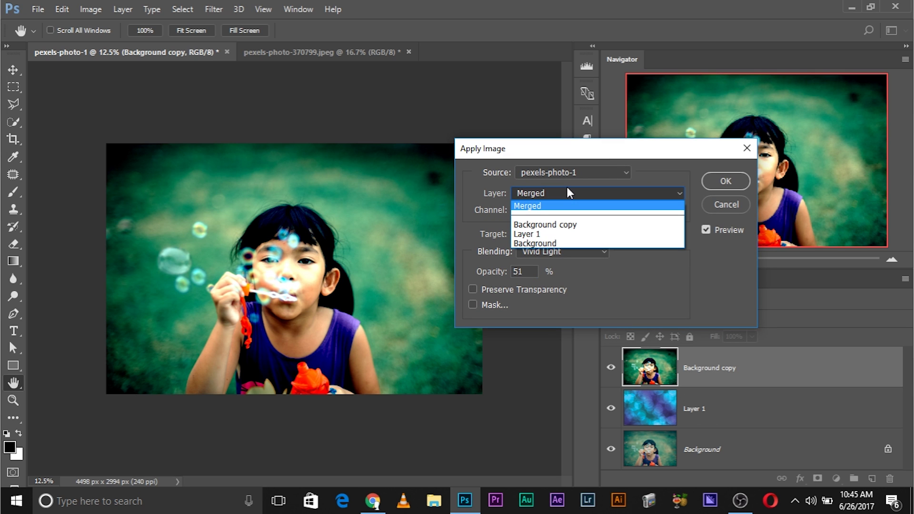
click(533, 236)
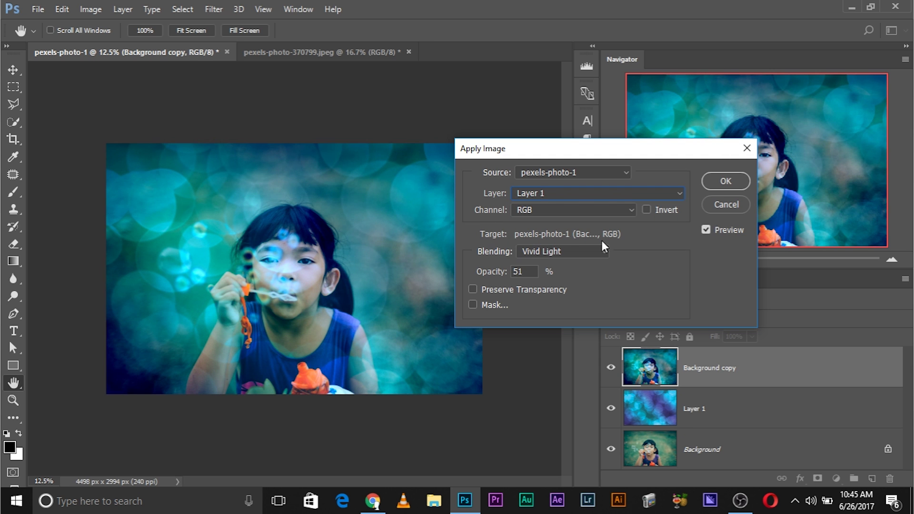
click(724, 182)
key(b)
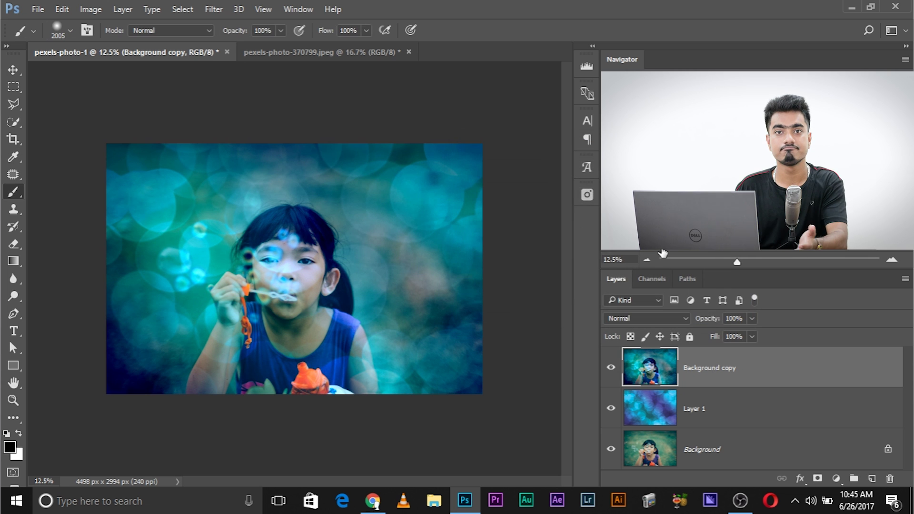